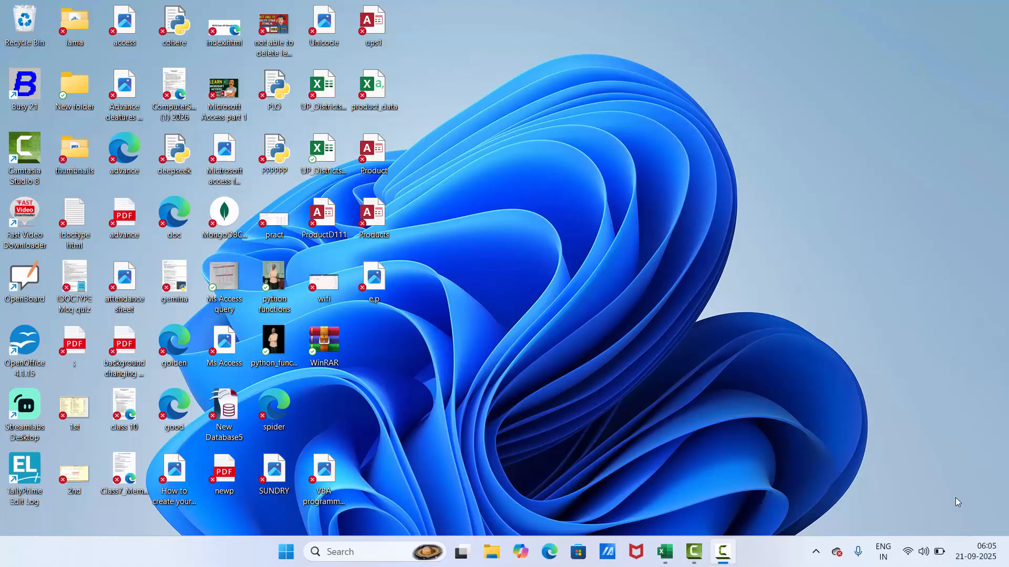
Switch to the Sales_Records workbook in Excel and insert a PivotTable from Sheet1!$A$1:$G$21 on a new worksheet.
{"action": "left_click_drag", "start_coordinate": [955, 497], "coordinate": [890, 445]}
{"action": "left_click", "coordinate": [657, 563]}
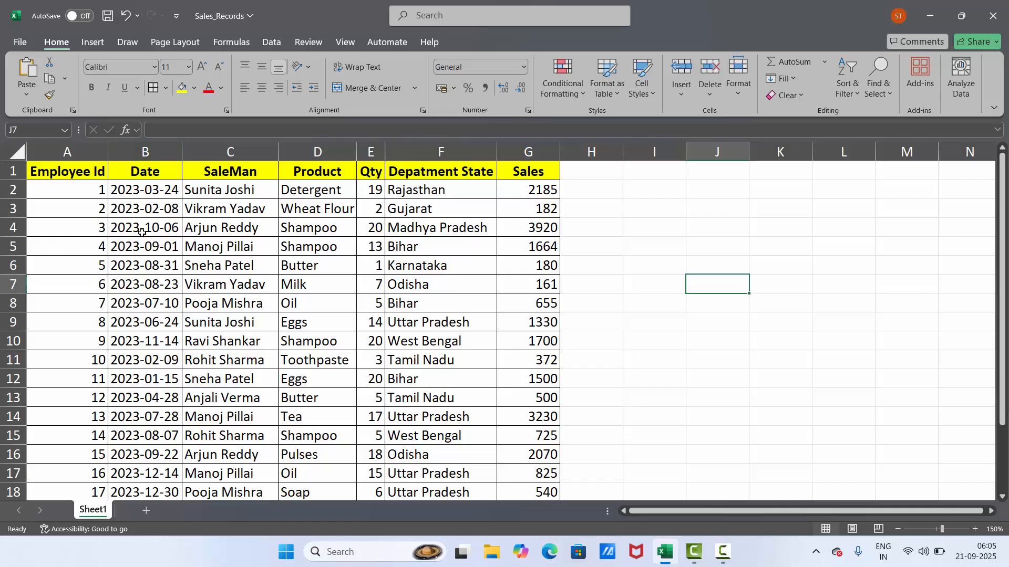
{"action": "left_click", "coordinate": [133, 192]}
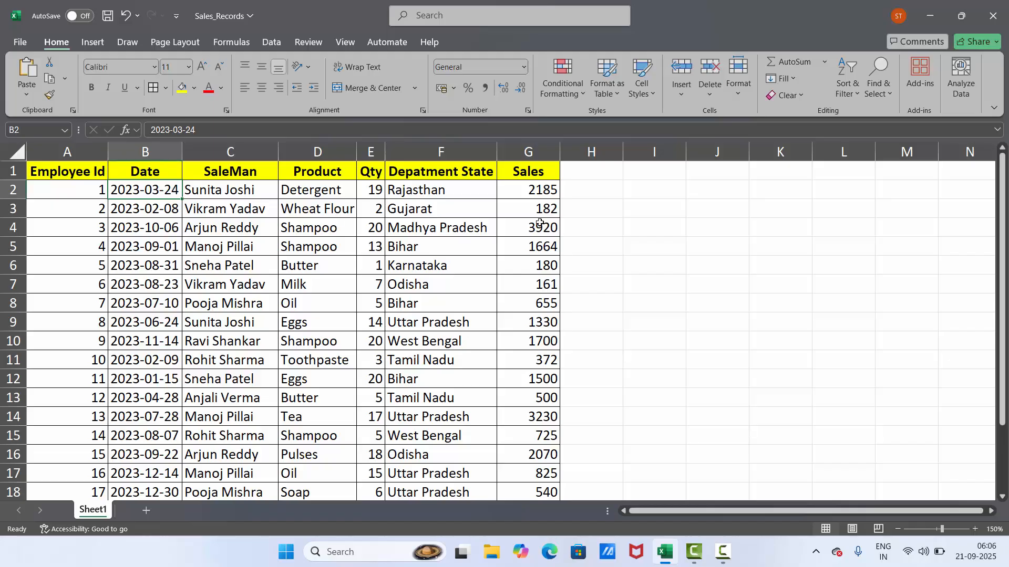
{"action": "left_click", "coordinate": [348, 235]}
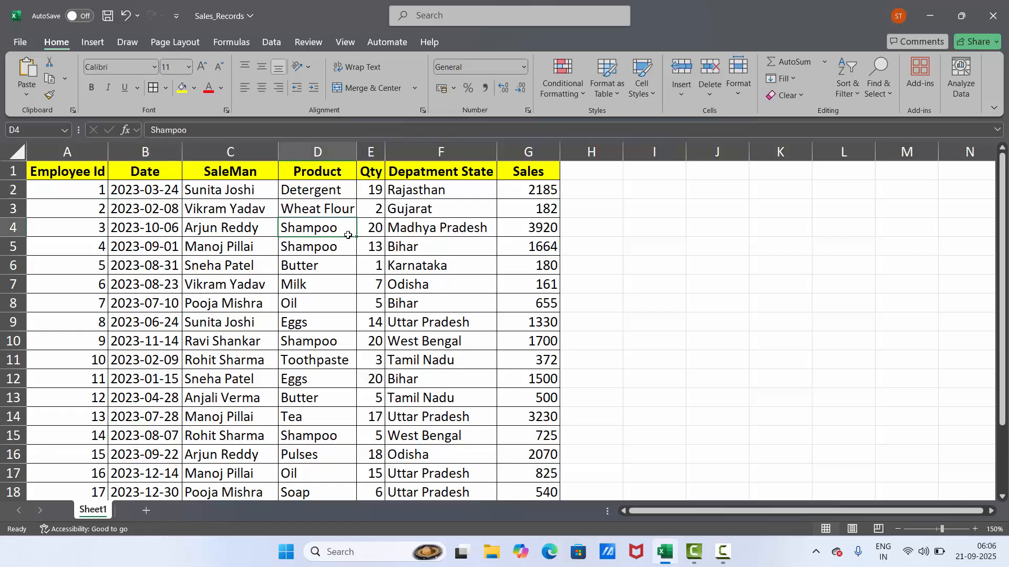
{"action": "left_click", "coordinate": [99, 43]}
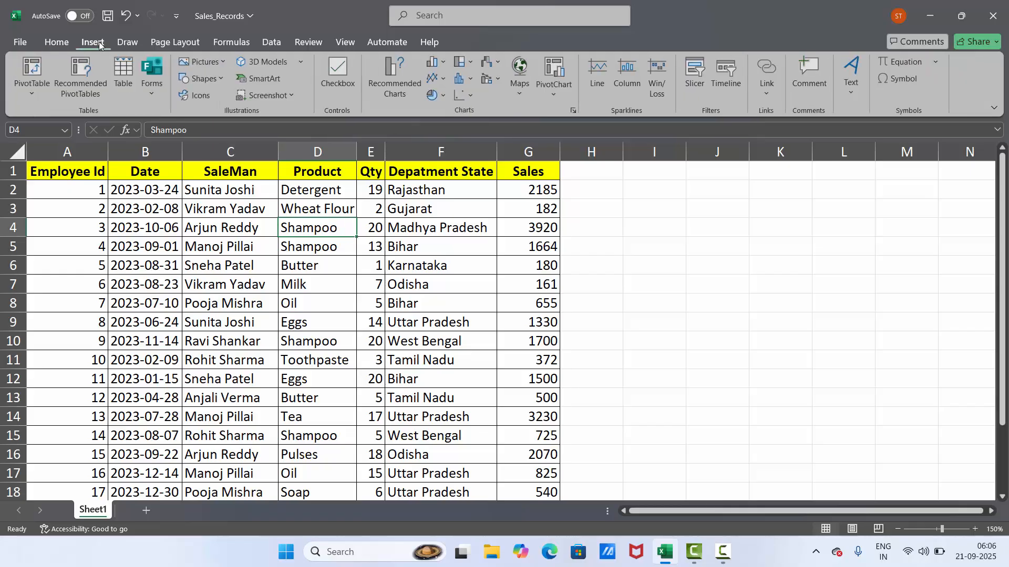
{"action": "left_click", "coordinate": [35, 97]}
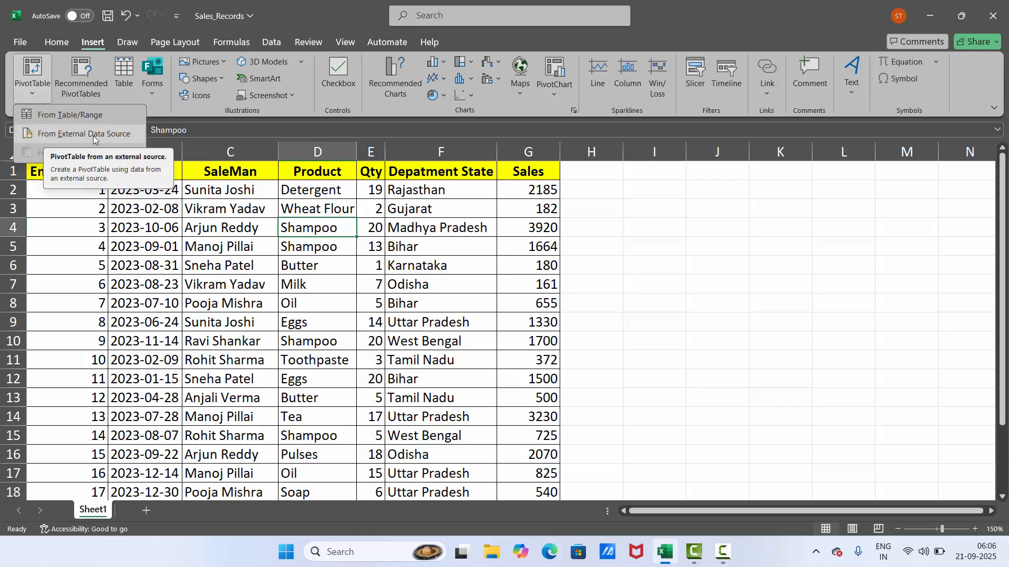
{"action": "left_click", "coordinate": [43, 115]}
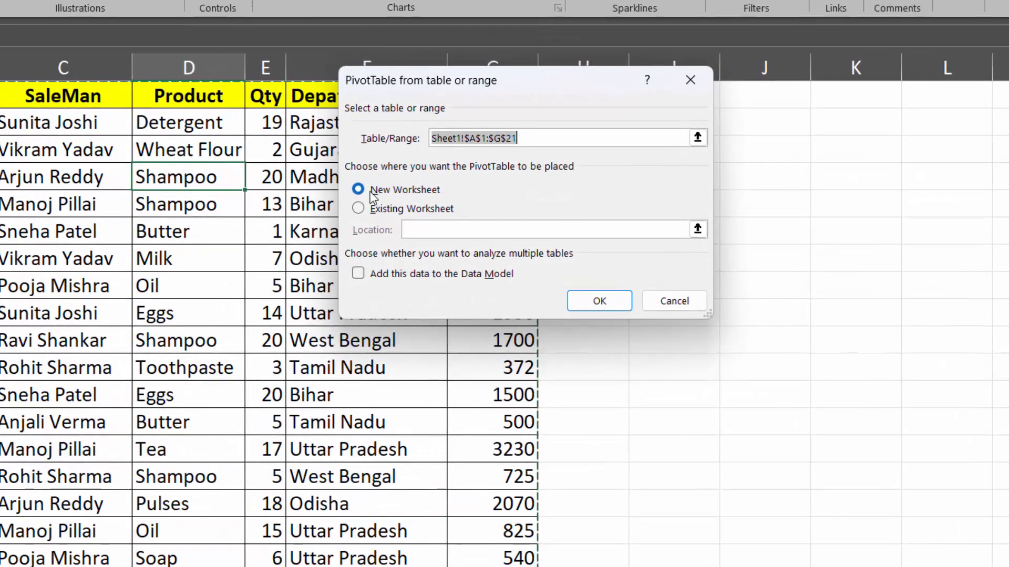
{"action": "left_click", "coordinate": [588, 299]}
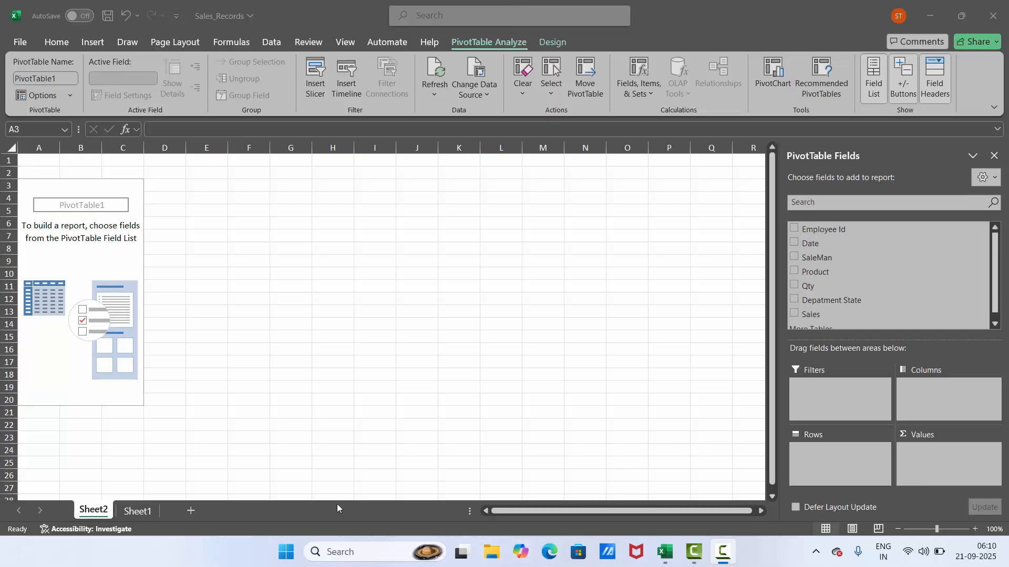
Turn on filtering for the header row of the sales data on Sheet1.
{"action": "left_click", "coordinate": [129, 516]}
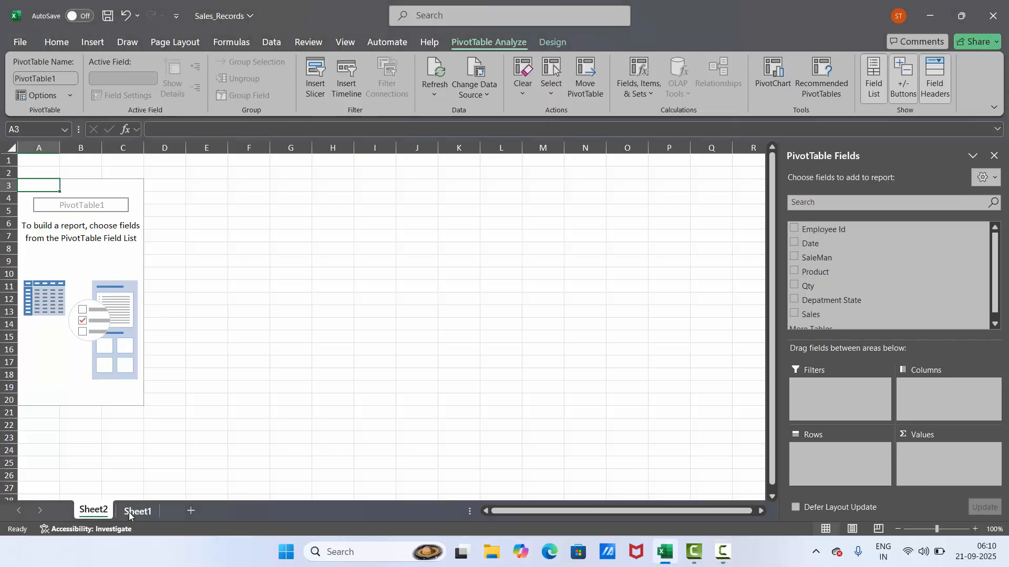
{"action": "left_click", "coordinate": [129, 515]}
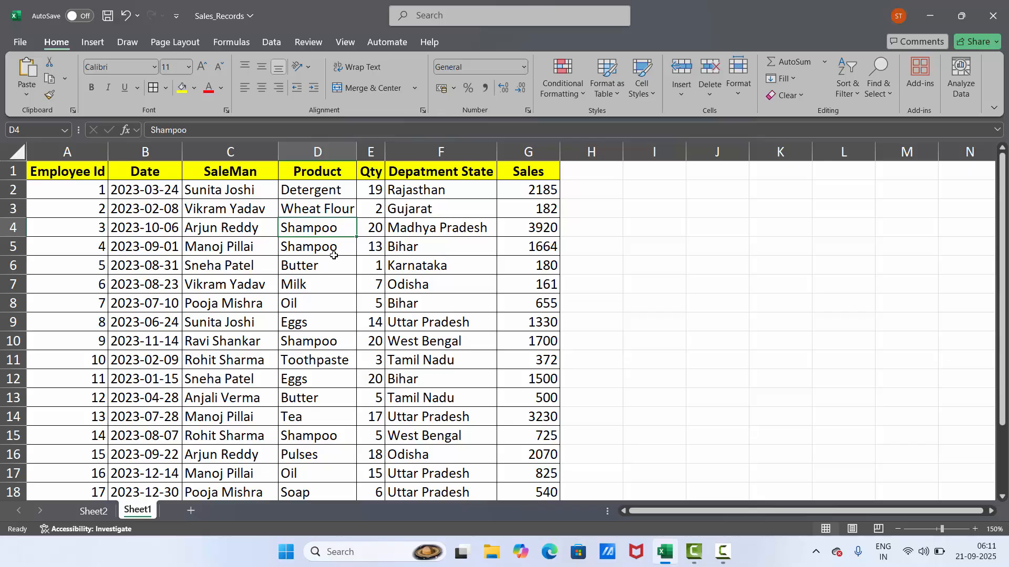
{"action": "left_click", "coordinate": [75, 166]}
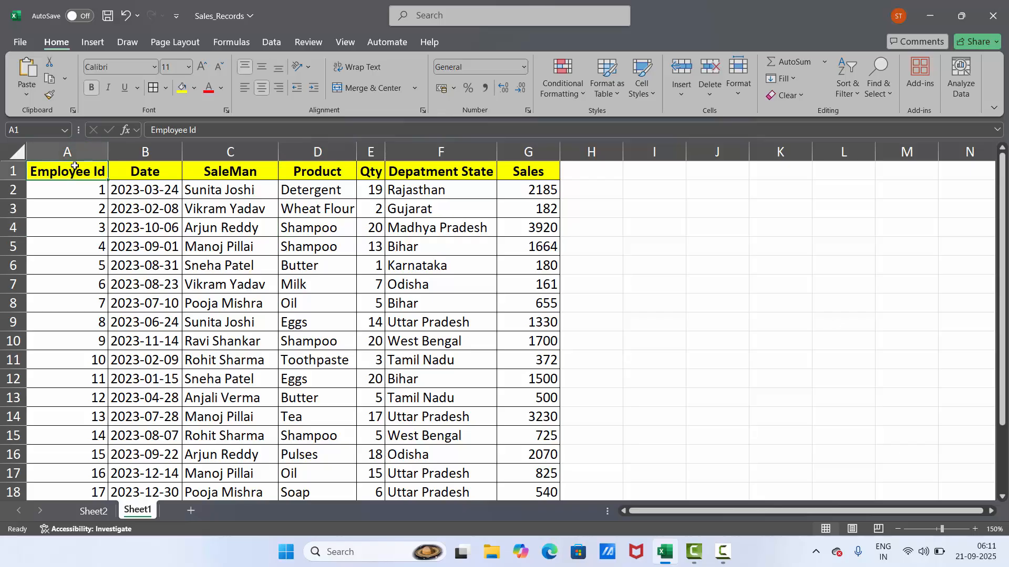
{"action": "key", "text": "alt"}
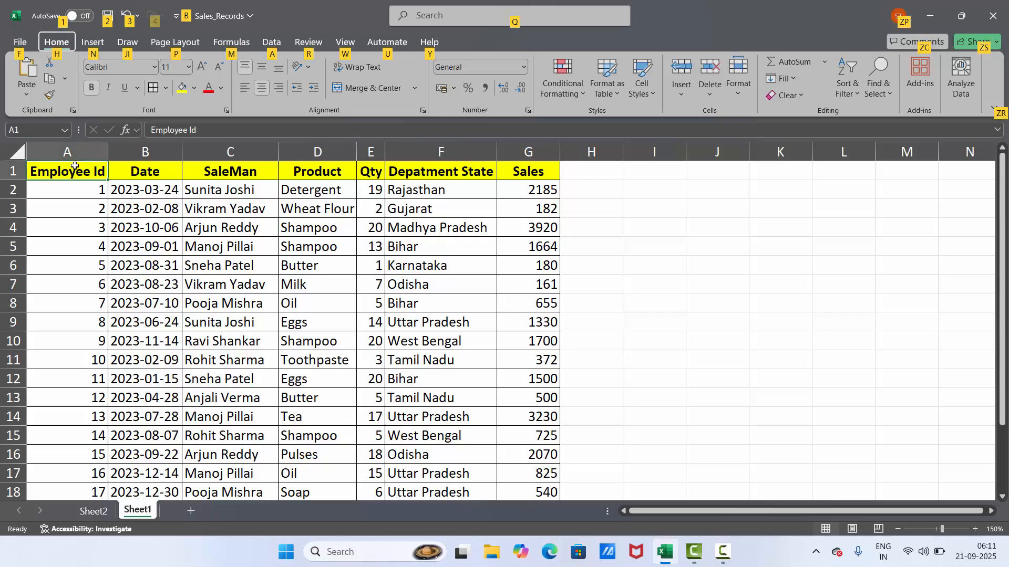
{"action": "key", "text": "d"}
{"action": "key", "text": "f"}
{"action": "key", "text": "f"}
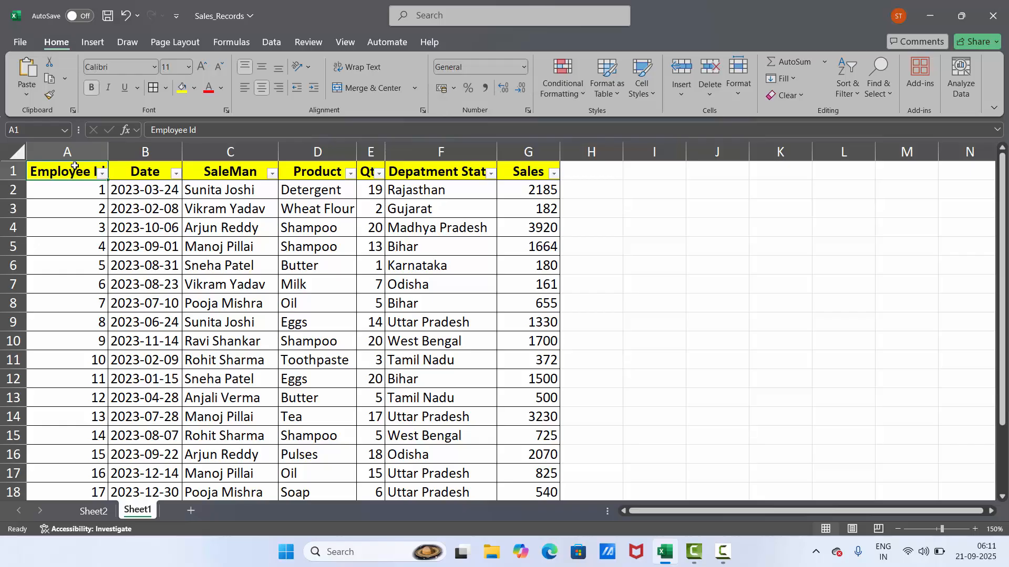
Filter the Employee Id column to show only the value 3.
{"action": "left_click", "coordinate": [101, 175]}
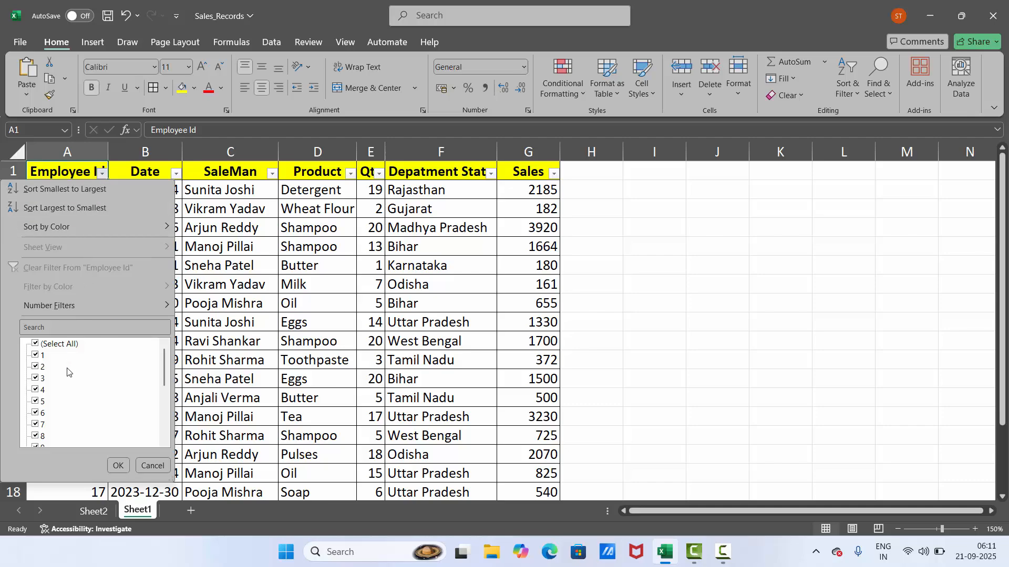
{"action": "left_click", "coordinate": [34, 344]}
{"action": "left_click", "coordinate": [35, 378]}
{"action": "left_click", "coordinate": [118, 466]}
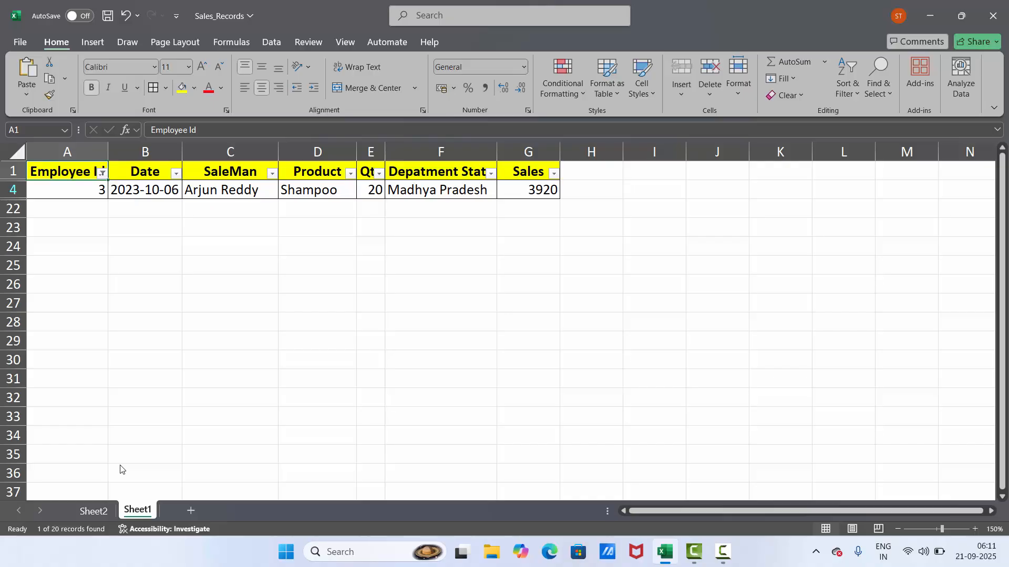
Undo the Employee Id filter and turn off filtering for the header row.
{"action": "key", "text": "ctrl+z"}
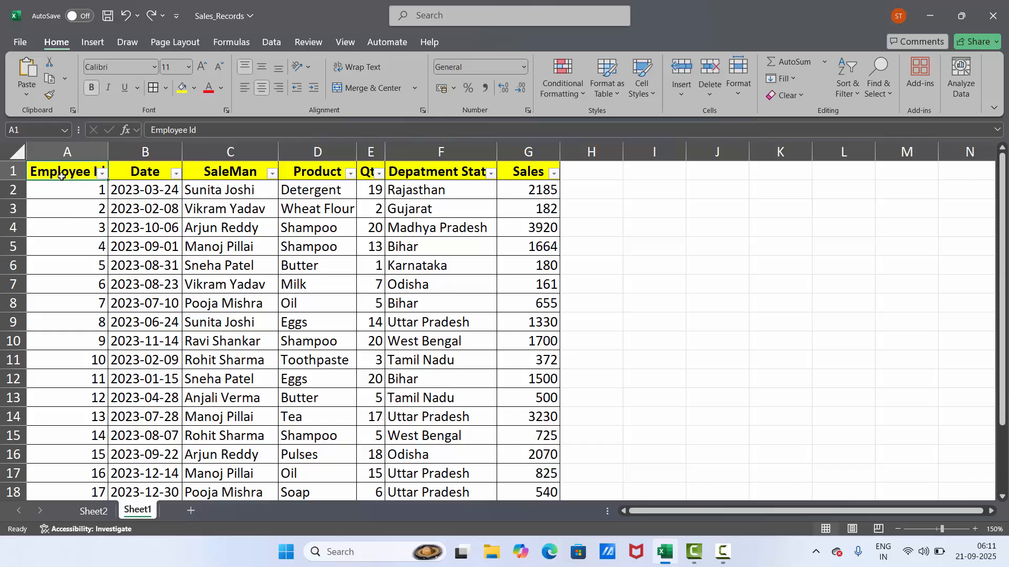
{"action": "key", "text": "alt+d"}
{"action": "key", "text": "f"}
{"action": "key", "text": "f"}
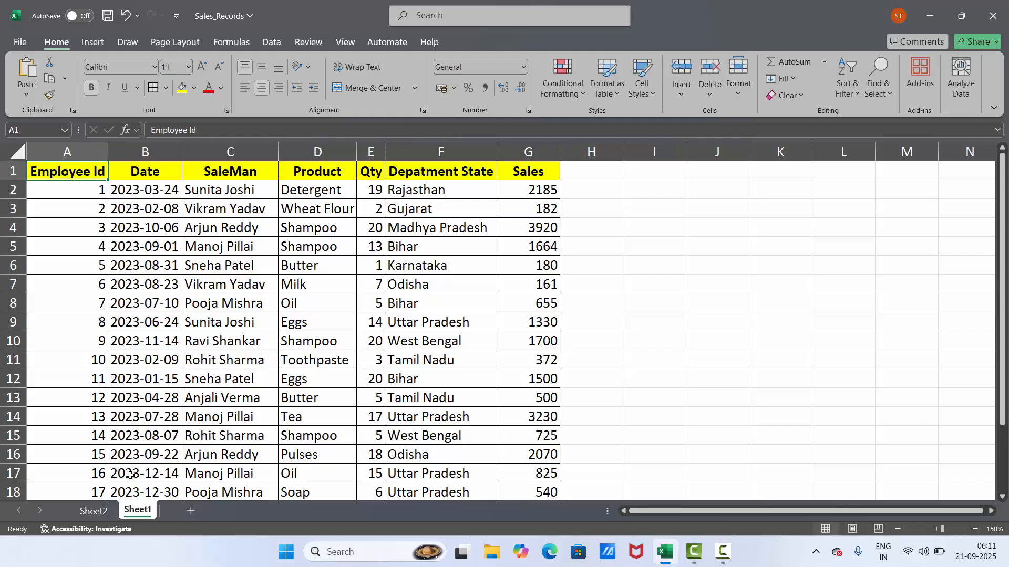
On Sheet2, build the PivotTable with SaleMan as rows and the sum of Sales as values.
{"action": "left_click", "coordinate": [95, 511]}
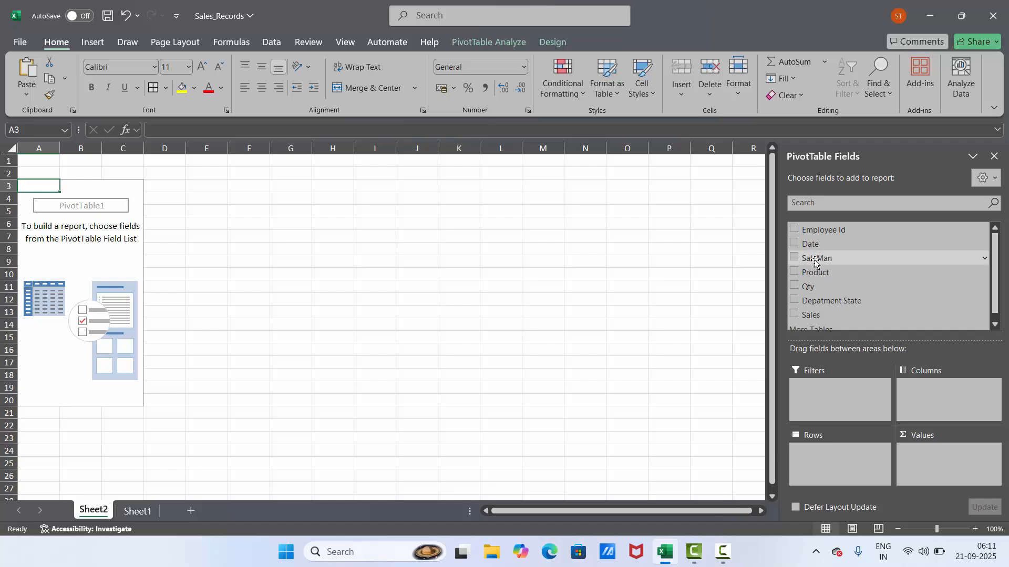
{"action": "left_click_drag", "start_coordinate": [815, 264], "coordinate": [818, 459]}
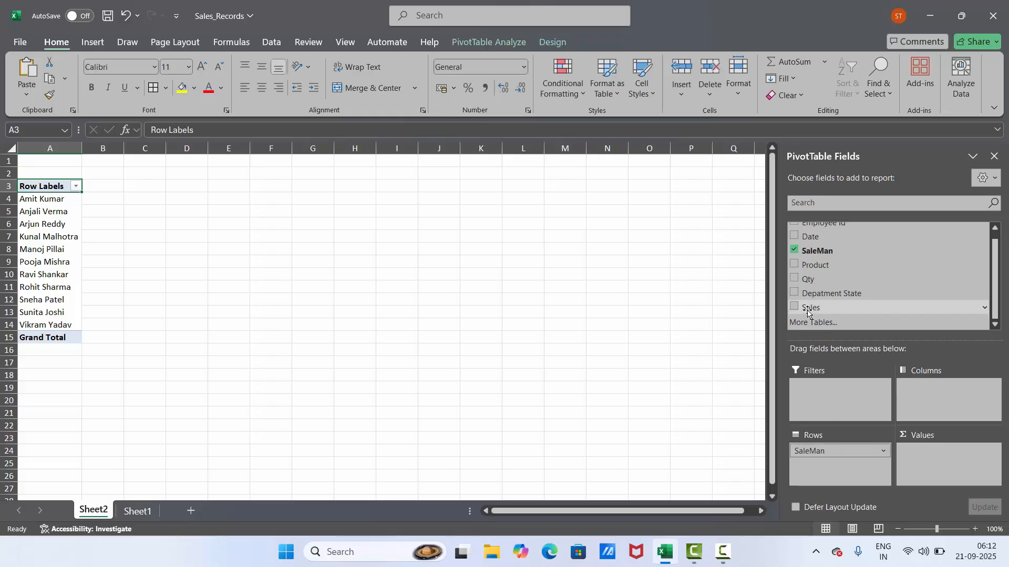
{"action": "left_click_drag", "start_coordinate": [808, 311], "coordinate": [918, 452]}
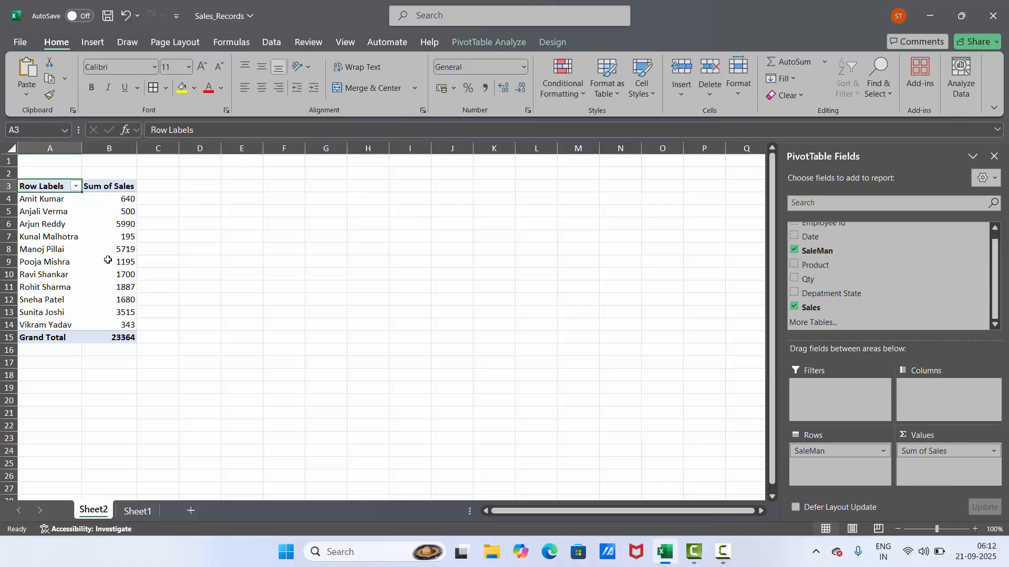
{"action": "left_click", "coordinate": [121, 199]}
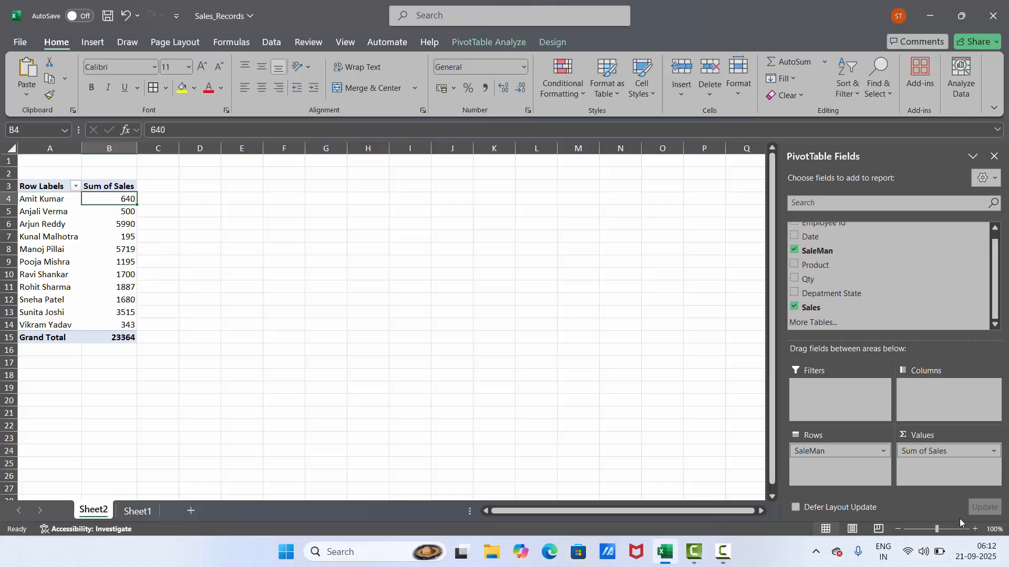
{"action": "left_click", "coordinate": [975, 529]}
{"action": "left_click", "coordinate": [976, 529]}
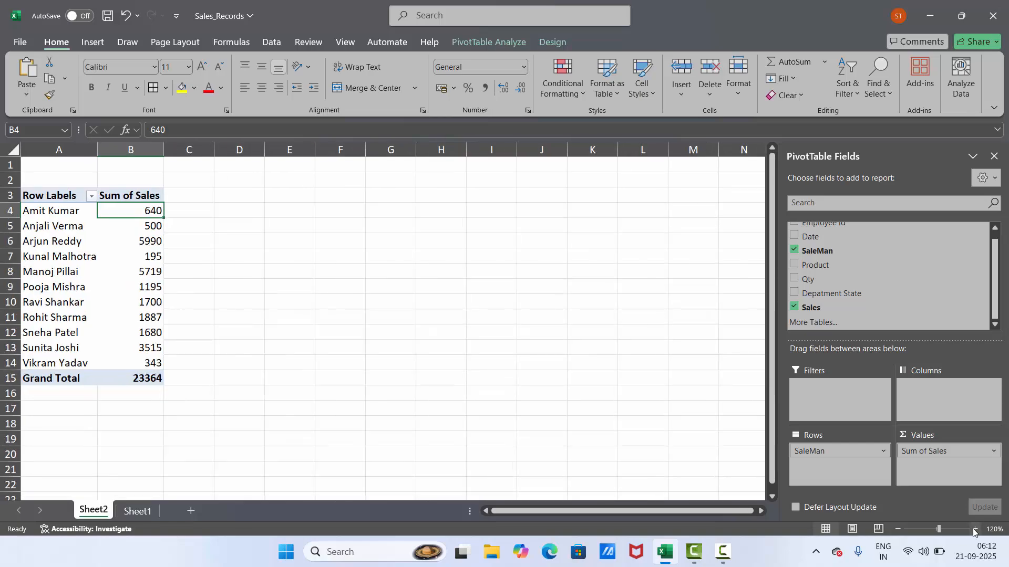
{"action": "left_click", "coordinate": [975, 529]}
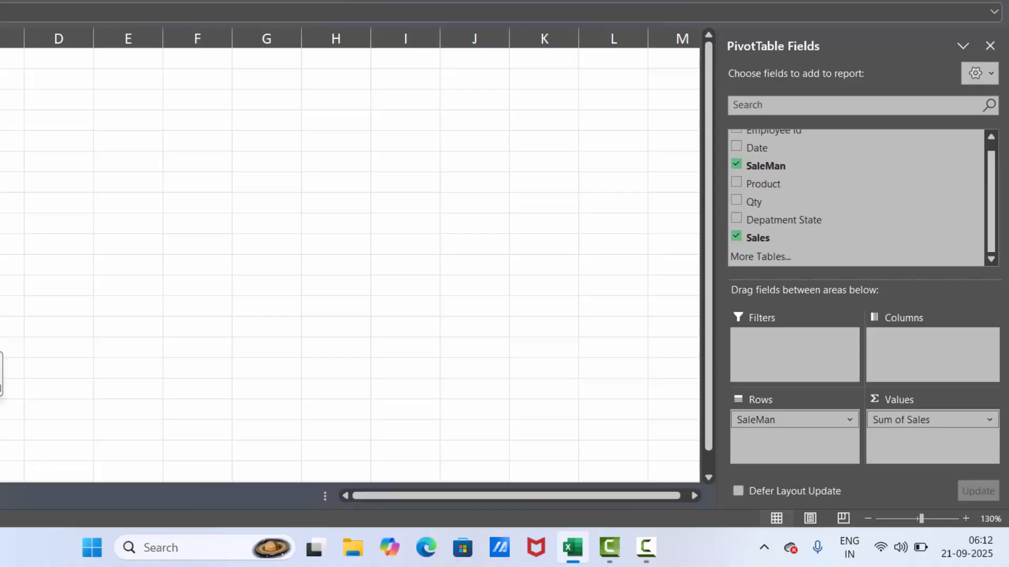
Highlight the last sales record on Sheet1, cells A21:G21, with a yellow fill.
{"action": "left_click", "coordinate": [136, 510]}
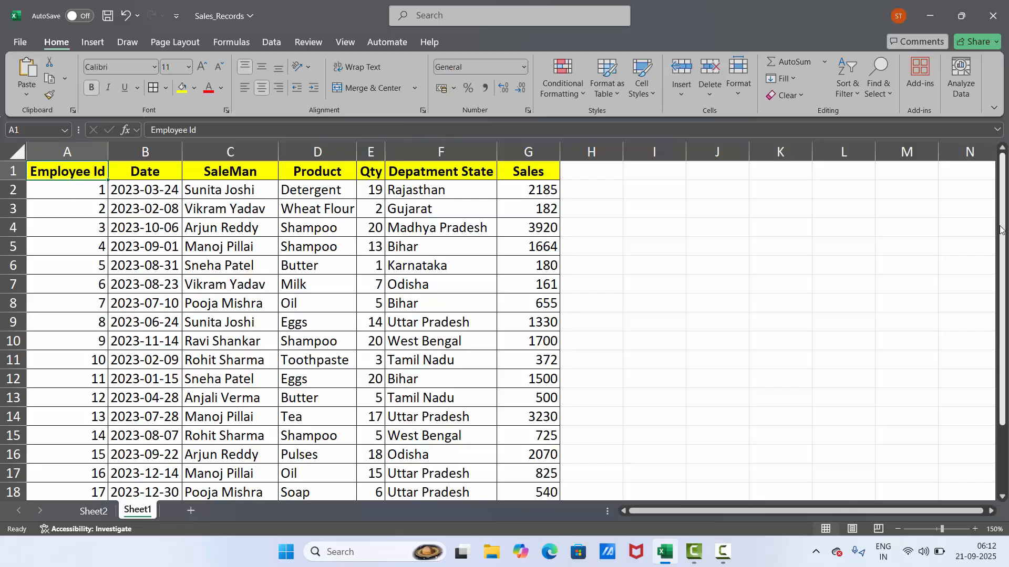
{"action": "left_click_drag", "start_coordinate": [999, 233], "coordinate": [998, 287]}
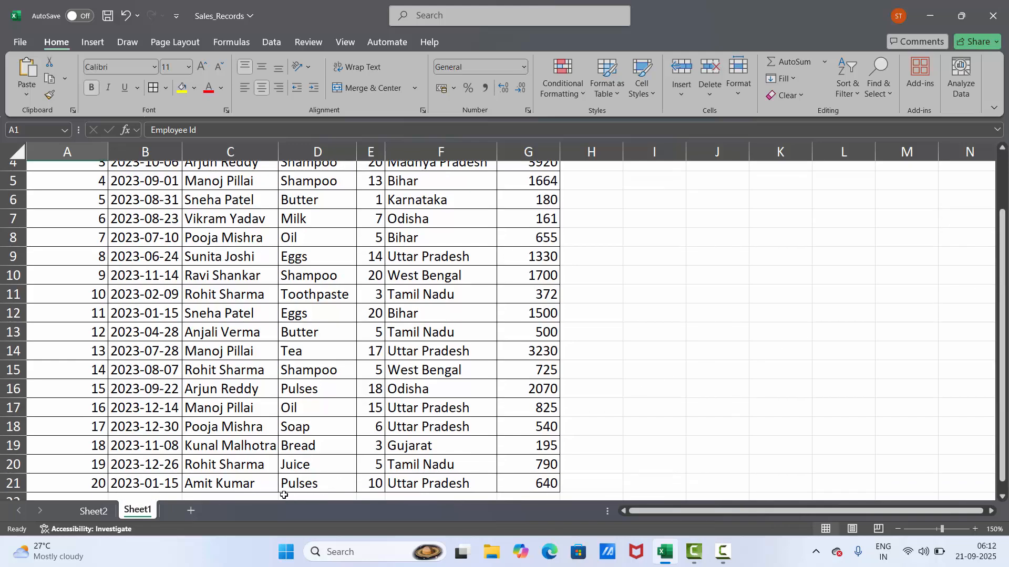
{"action": "left_click", "coordinate": [238, 481]}
{"action": "left_click_drag", "start_coordinate": [92, 482], "coordinate": [525, 484]}
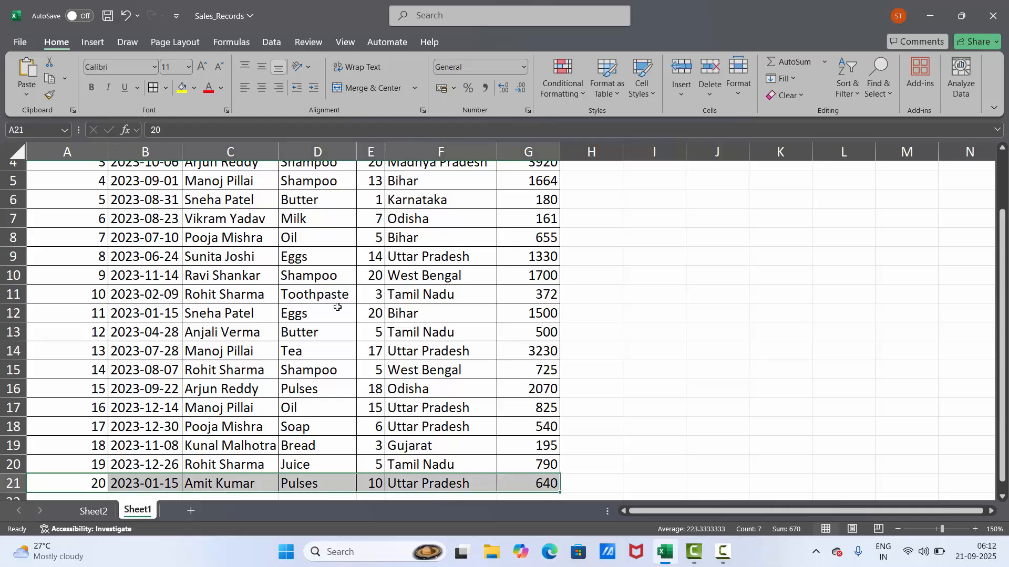
{"action": "left_click", "coordinate": [185, 87]}
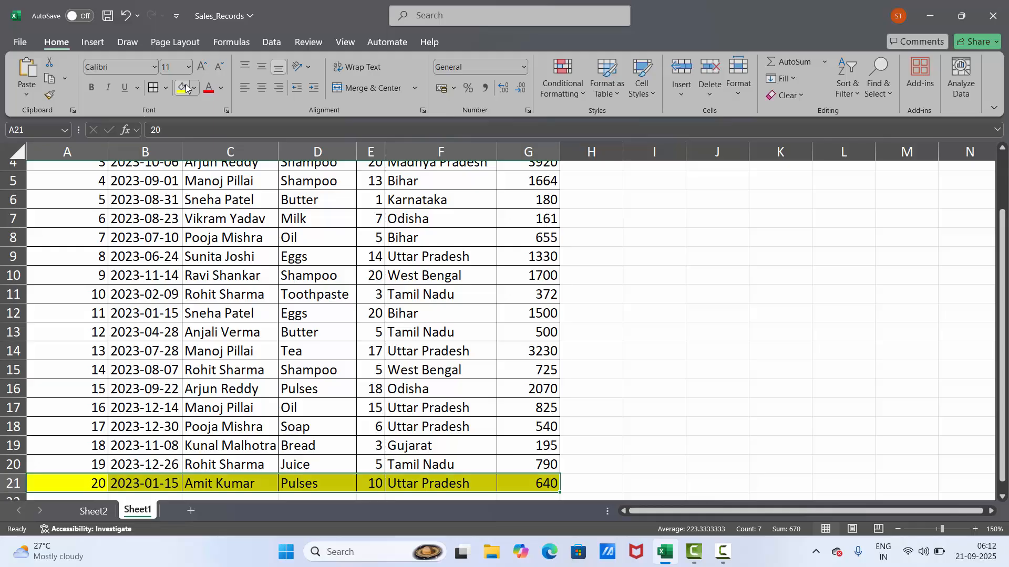
{"action": "left_click", "coordinate": [880, 464]}
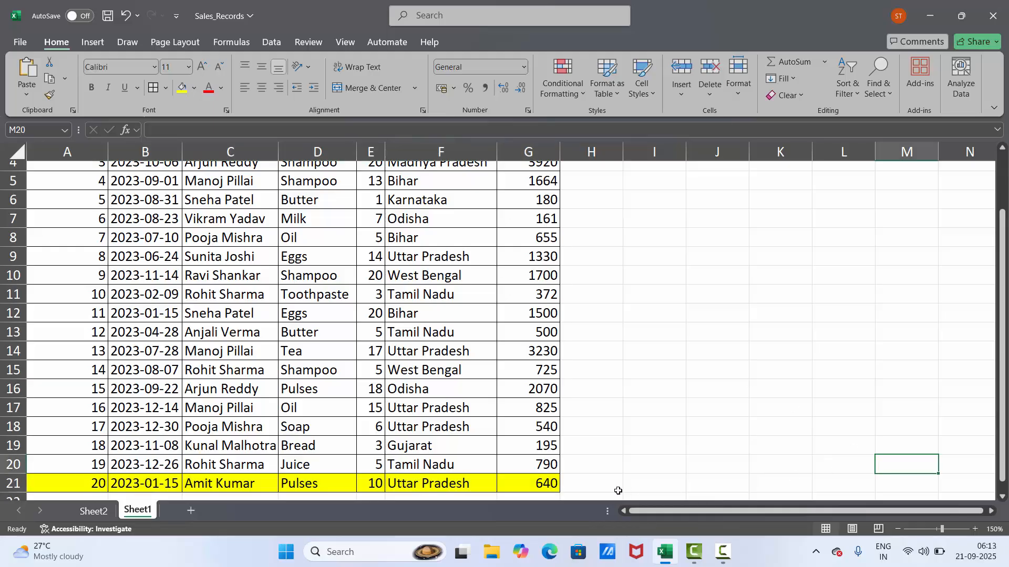
{"action": "left_click", "coordinate": [524, 485]}
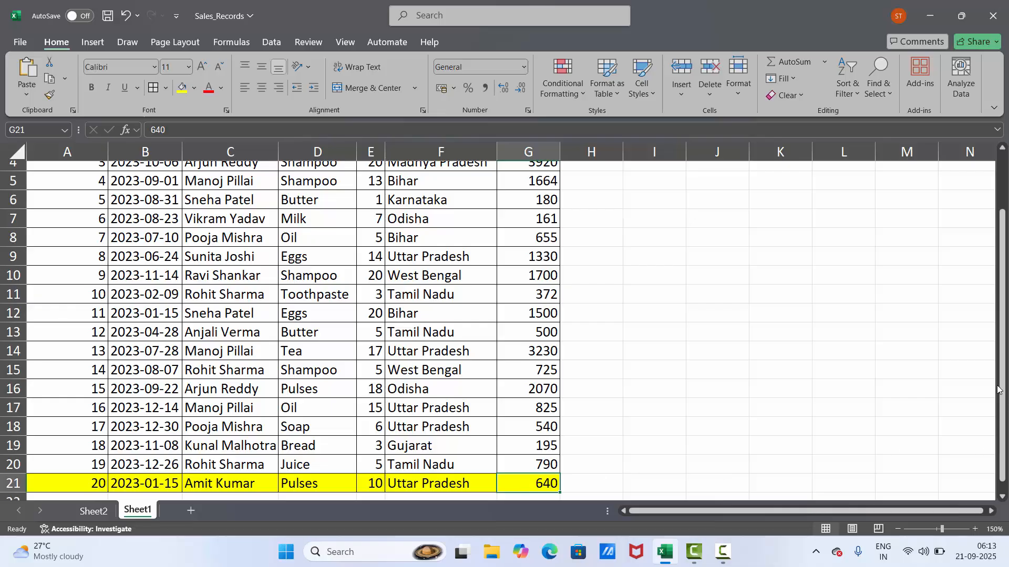
{"action": "left_click_drag", "start_coordinate": [1001, 390], "coordinate": [1000, 336]}
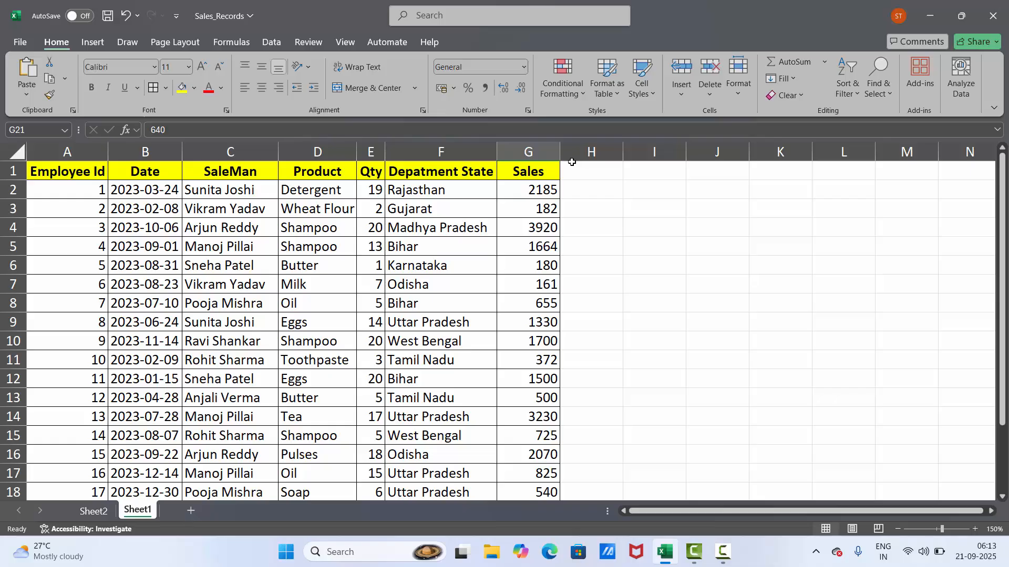
On Sheet2, clear the SaleMan and Sales fields and rebuild the PivotTable with Product as rows and the sum of Sales as values.
{"action": "left_click", "coordinate": [92, 511]}
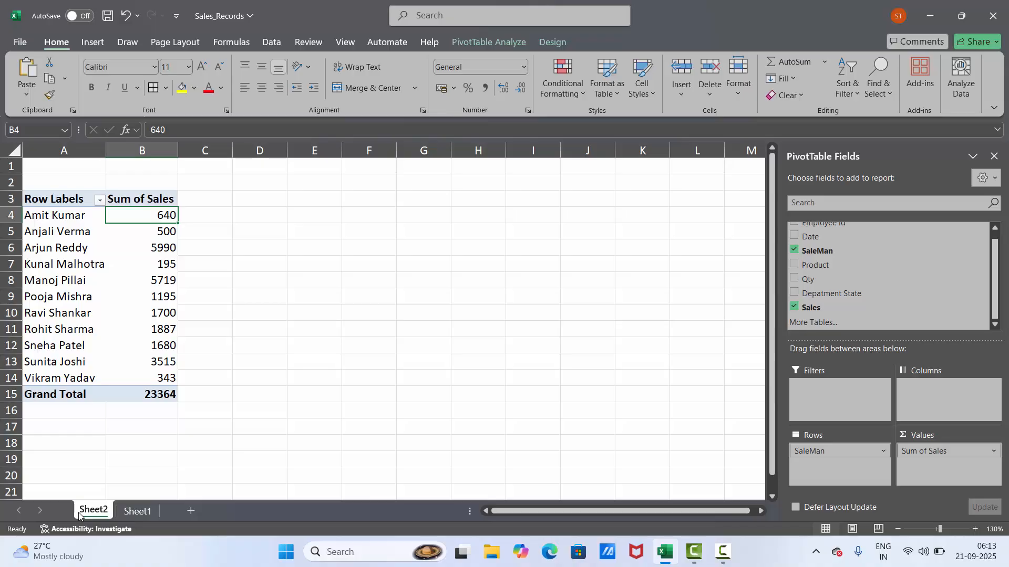
{"action": "left_click", "coordinate": [794, 251]}
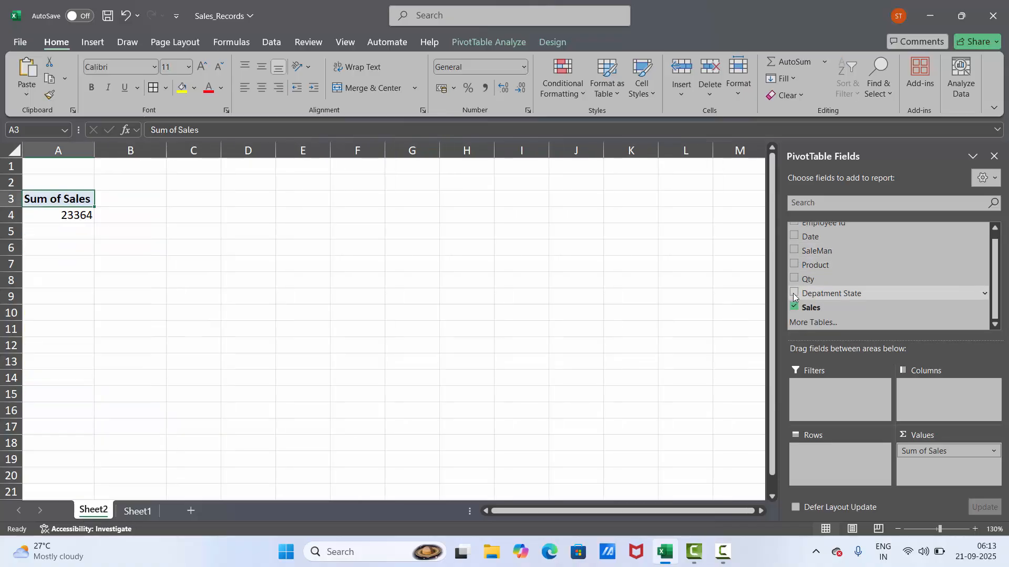
{"action": "left_click", "coordinate": [794, 307]}
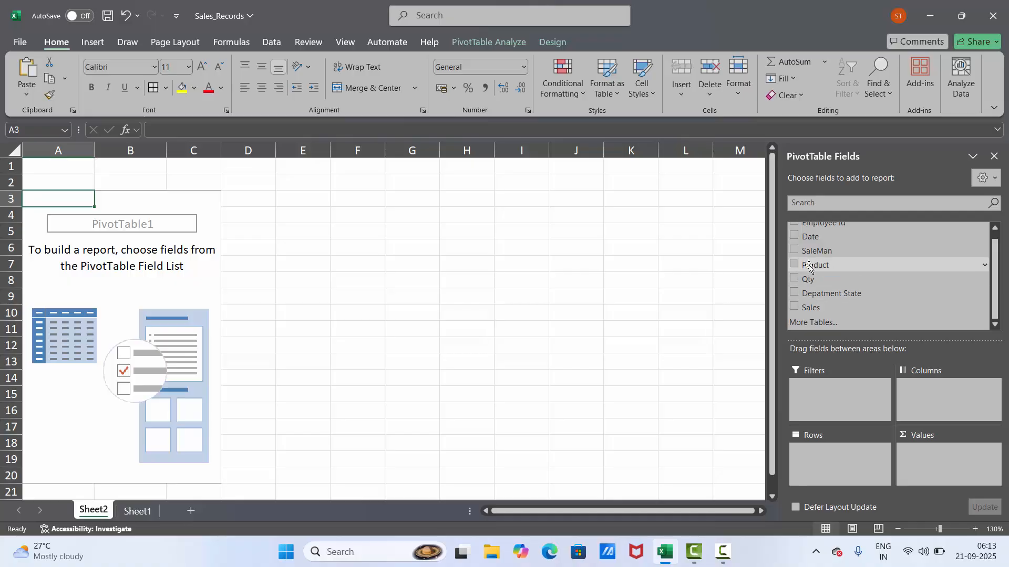
{"action": "left_click_drag", "start_coordinate": [808, 267], "coordinate": [813, 455]}
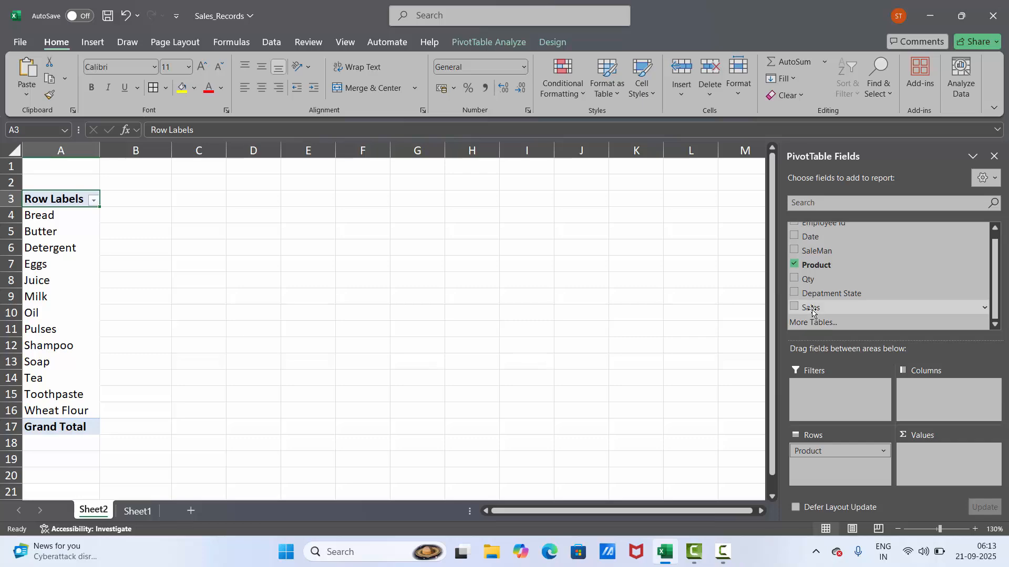
{"action": "left_click_drag", "start_coordinate": [812, 307], "coordinate": [926, 469]}
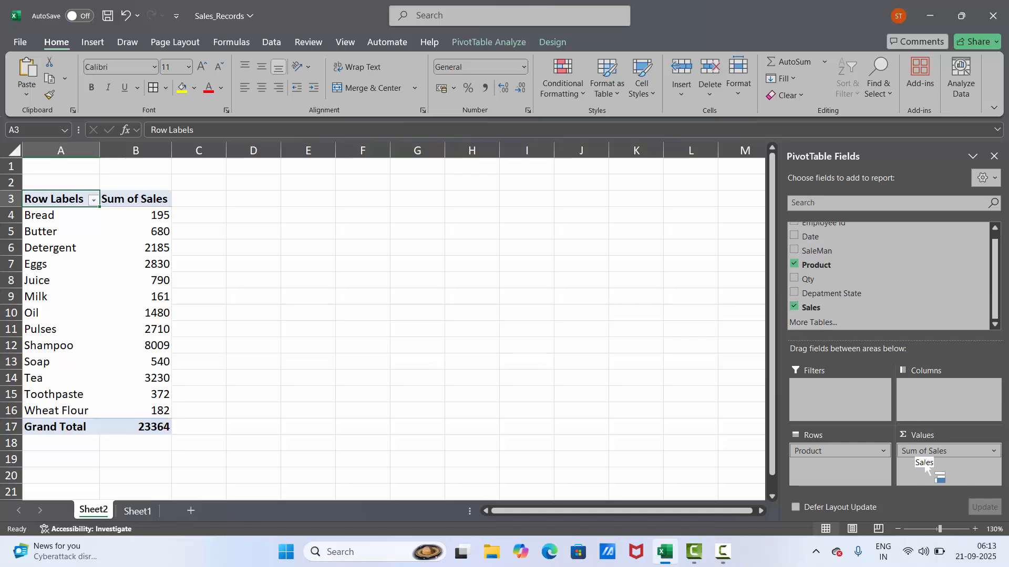
{"action": "left_click", "coordinate": [57, 215]}
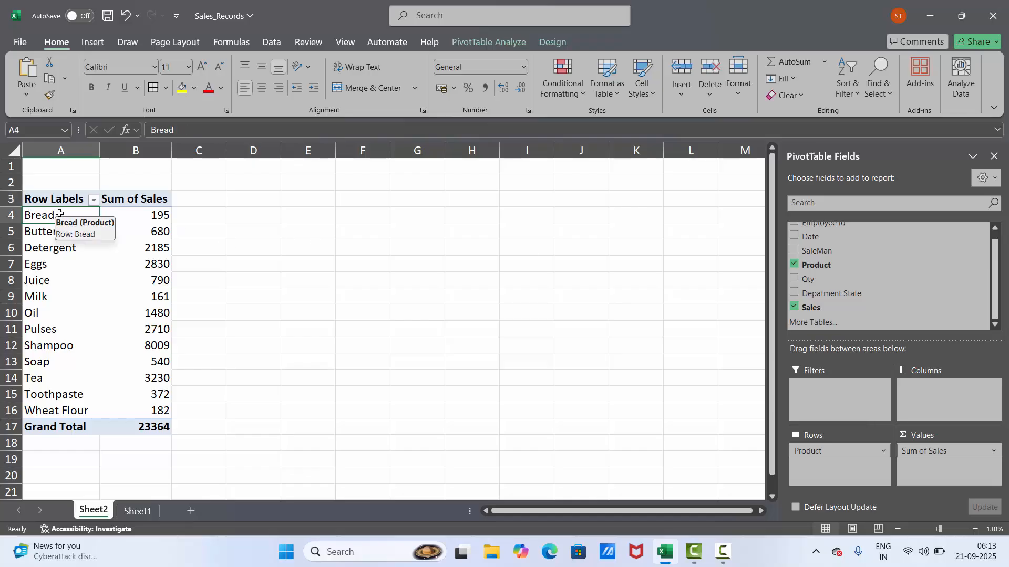
Show the source records behind Bread's Sum of Sales on a new sheet and review each field of the record.
{"action": "double_click", "coordinate": [134, 212]}
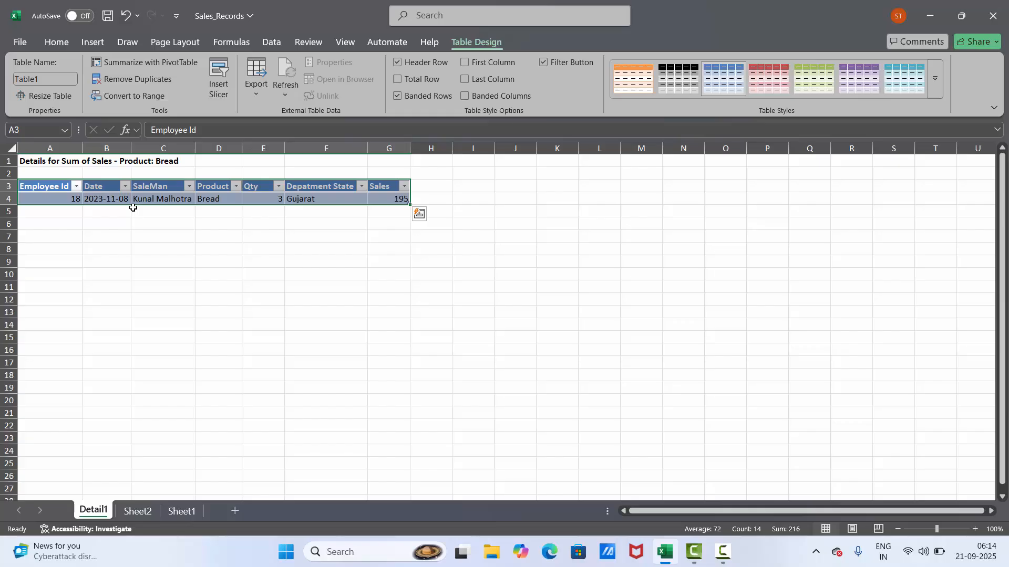
{"action": "left_click", "coordinate": [53, 201]}
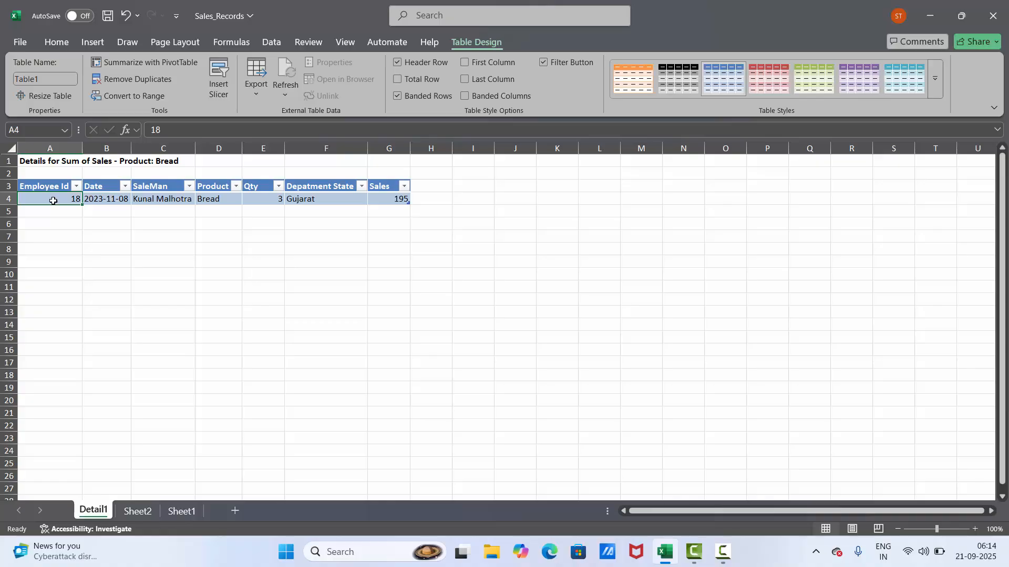
{"action": "left_click", "coordinate": [106, 198]}
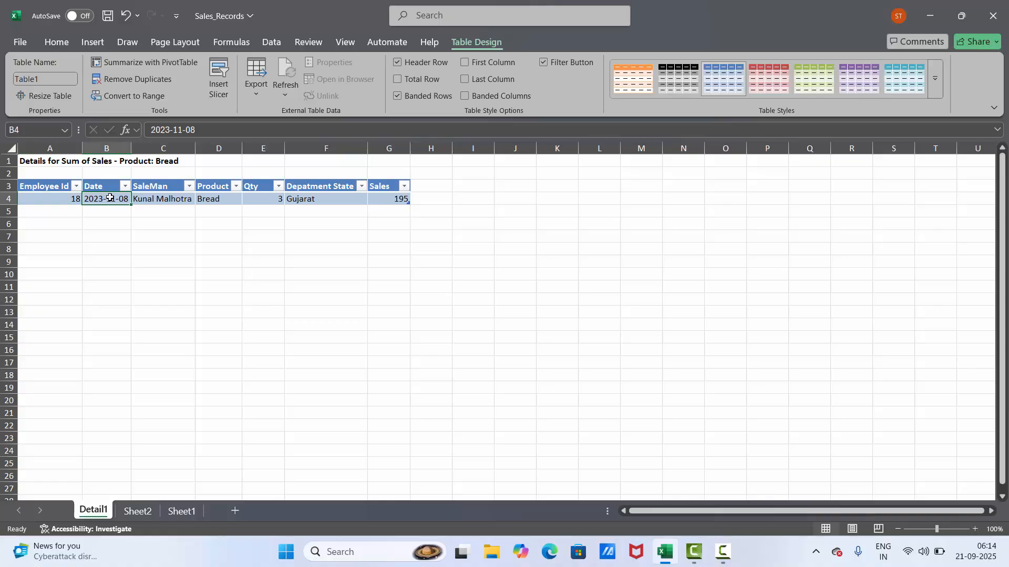
{"action": "left_click", "coordinate": [164, 202]}
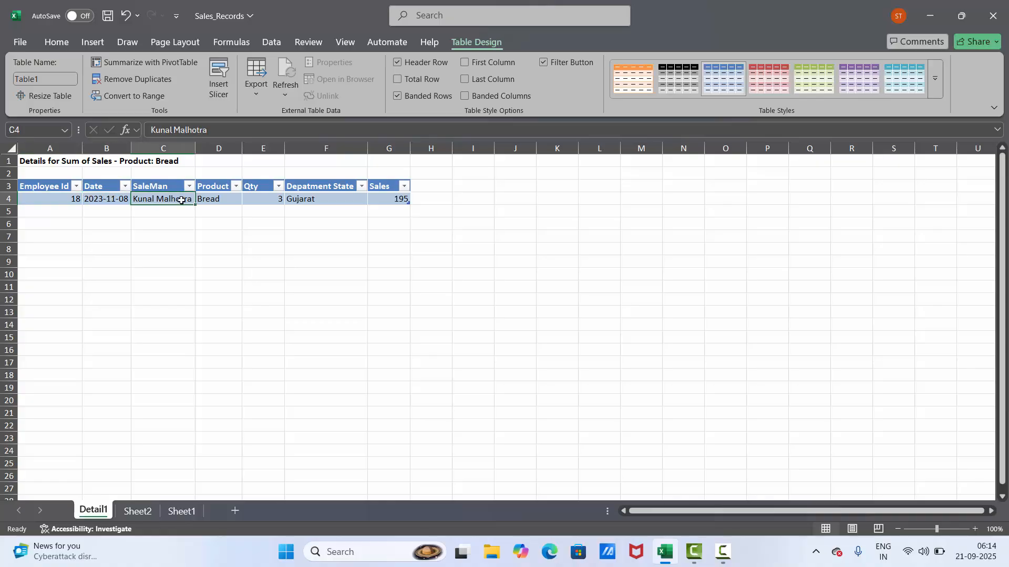
{"action": "left_click", "coordinate": [215, 205]}
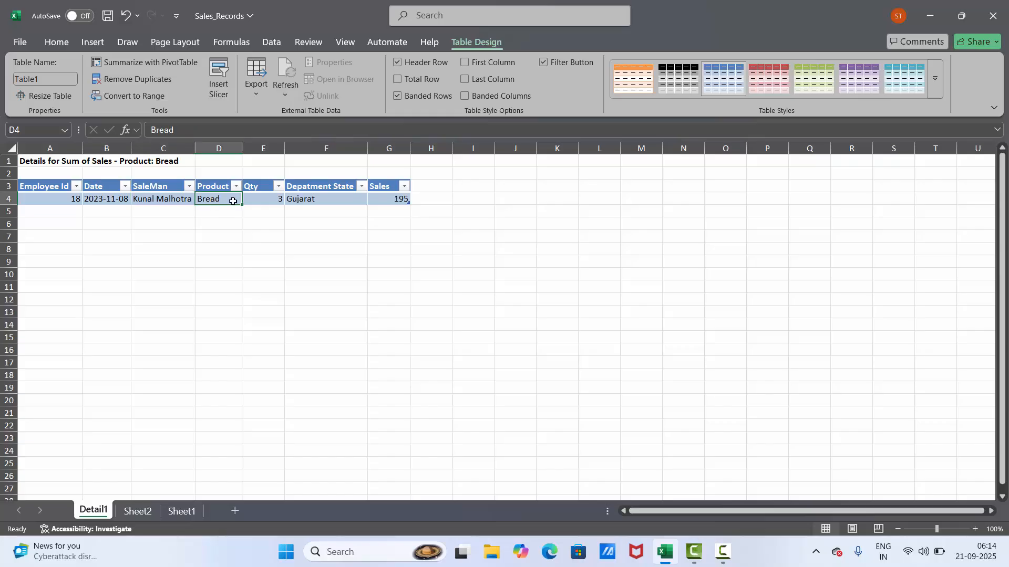
{"action": "left_click", "coordinate": [261, 197]}
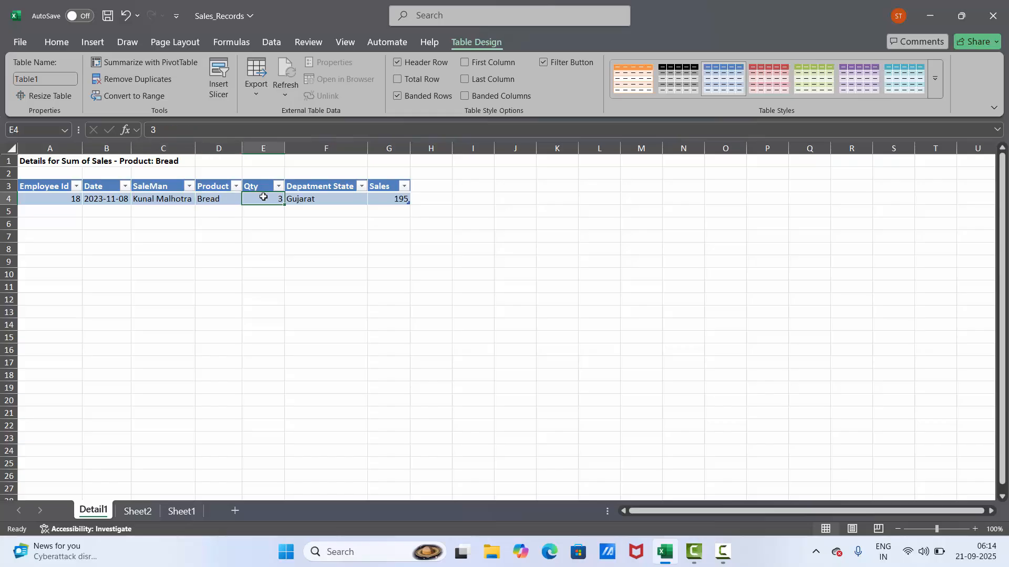
{"action": "left_click", "coordinate": [304, 199]}
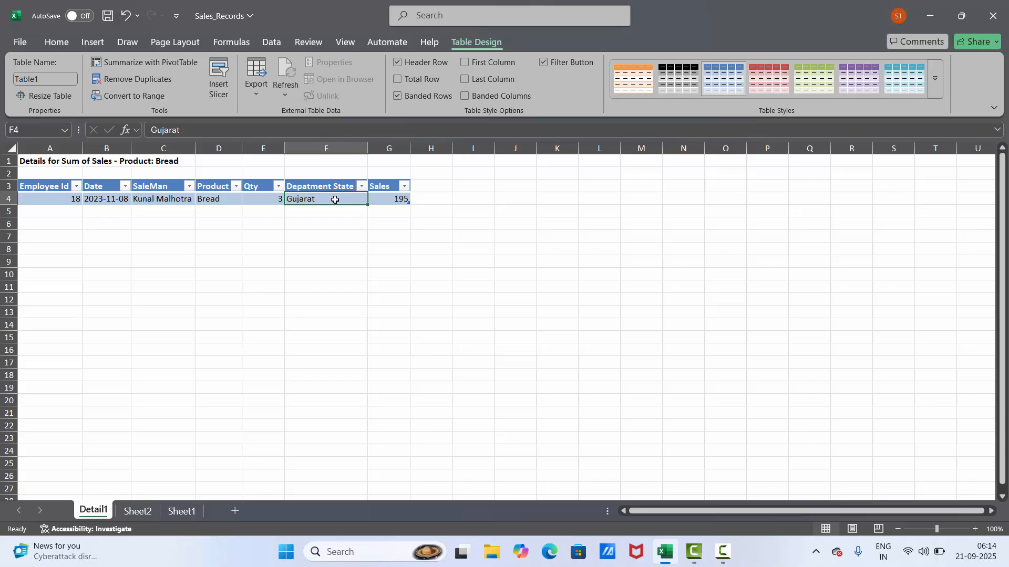
{"action": "left_click", "coordinate": [397, 198]}
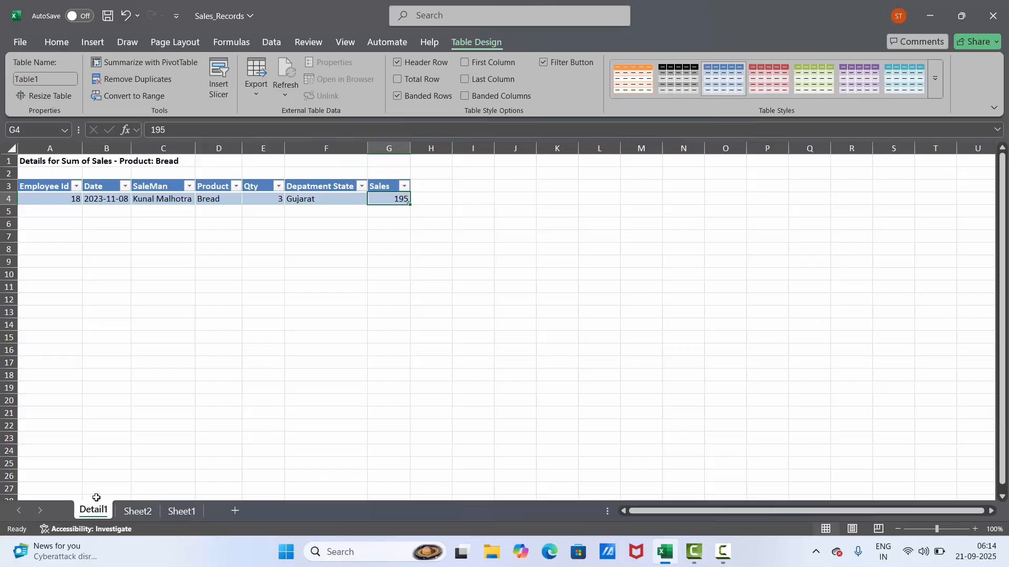
From the PivotTable on Sheet2, show the source records behind Detergent's Sum of Sales on a new sheet.
{"action": "left_click", "coordinate": [130, 513]}
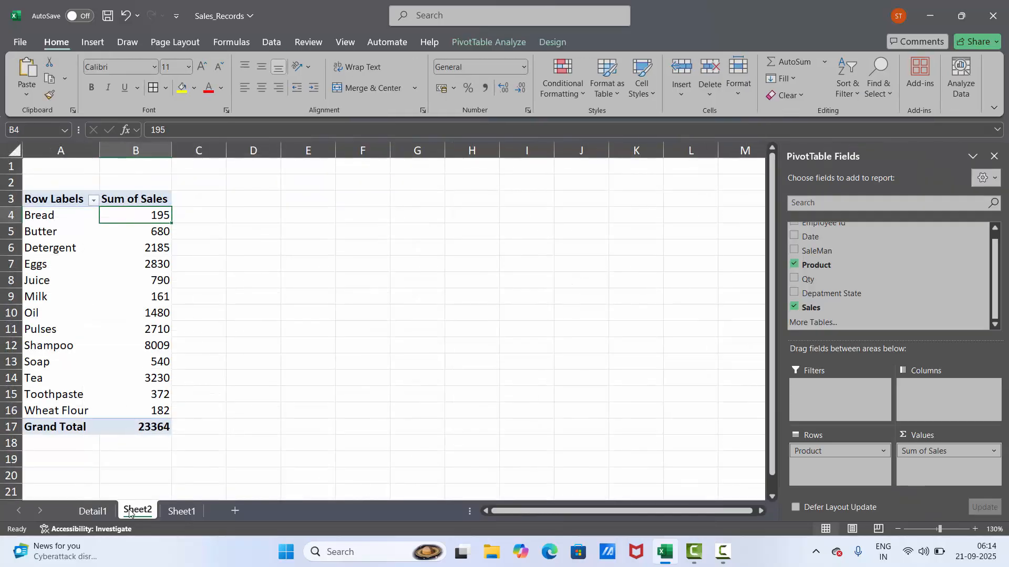
{"action": "double_click", "coordinate": [55, 249]}
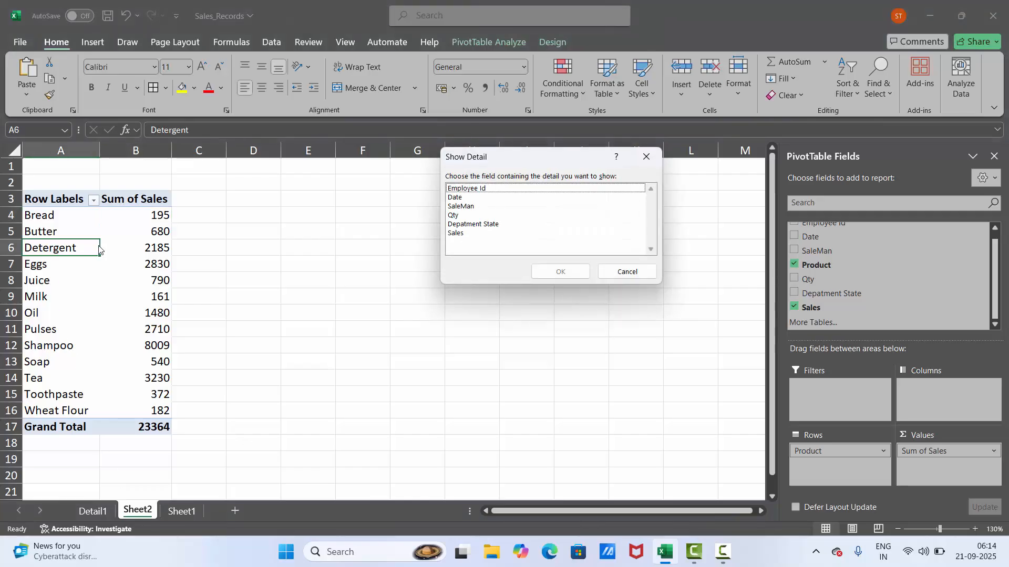
{"action": "left_click", "coordinate": [624, 272]}
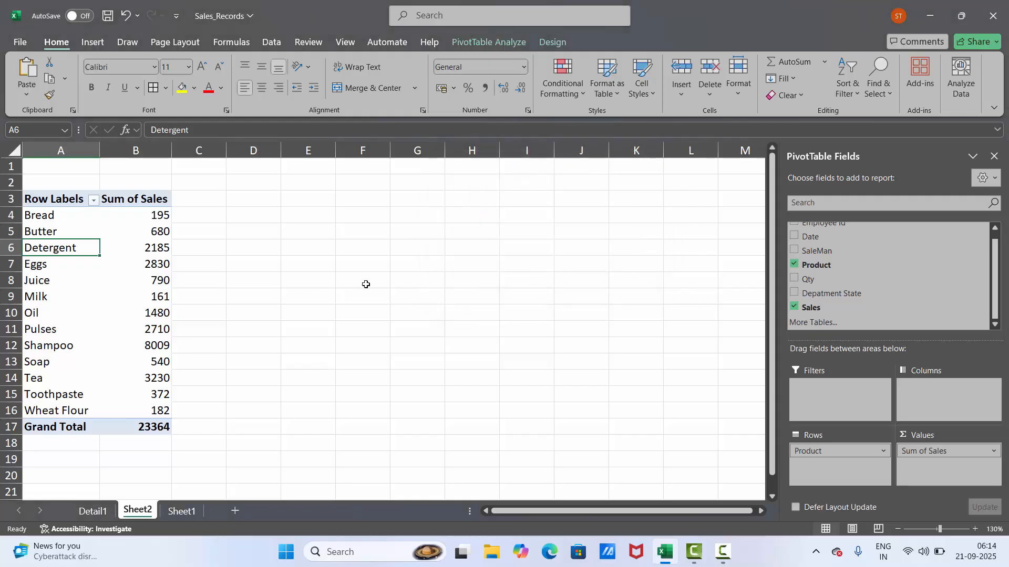
{"action": "left_click", "coordinate": [157, 248]}
{"action": "double_click", "coordinate": [156, 247]}
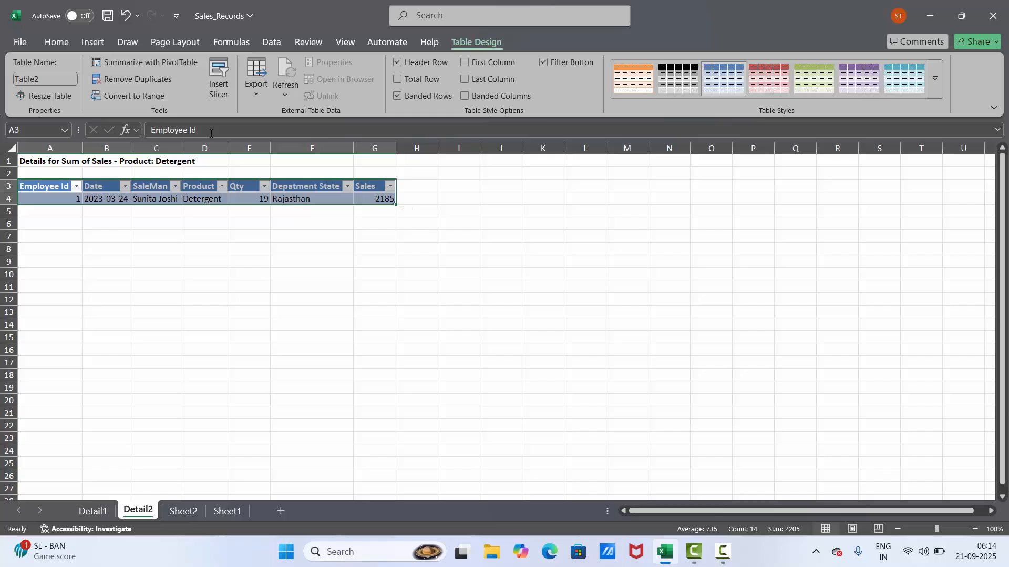
Insert slicers for Employee Id, SaleMan, Product, Qty and Sales on the Detergent table and move the Sales slicer clear of the stack.
{"action": "left_click", "coordinate": [220, 73]}
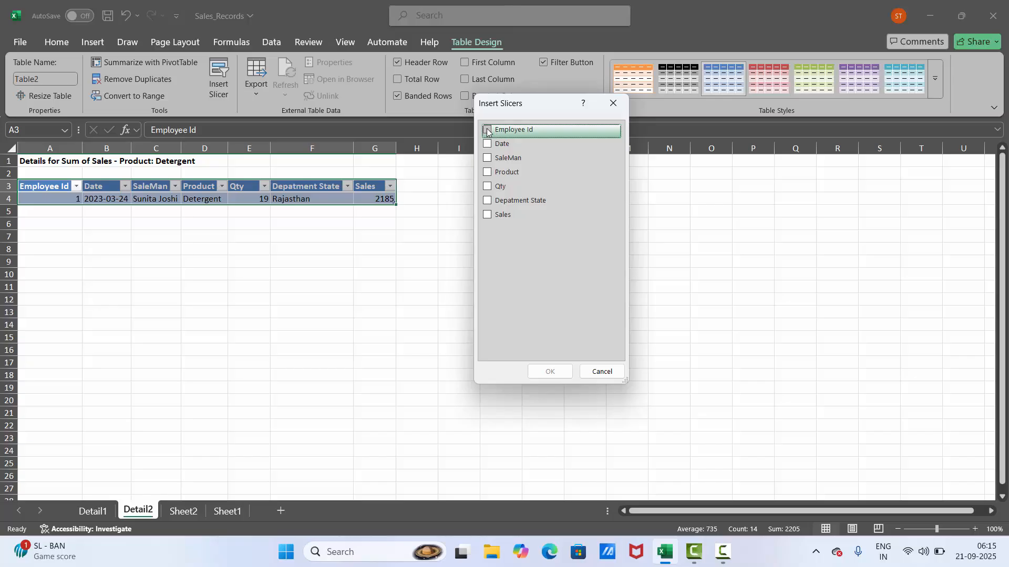
{"action": "left_click", "coordinate": [487, 131]}
{"action": "left_click", "coordinate": [487, 148]}
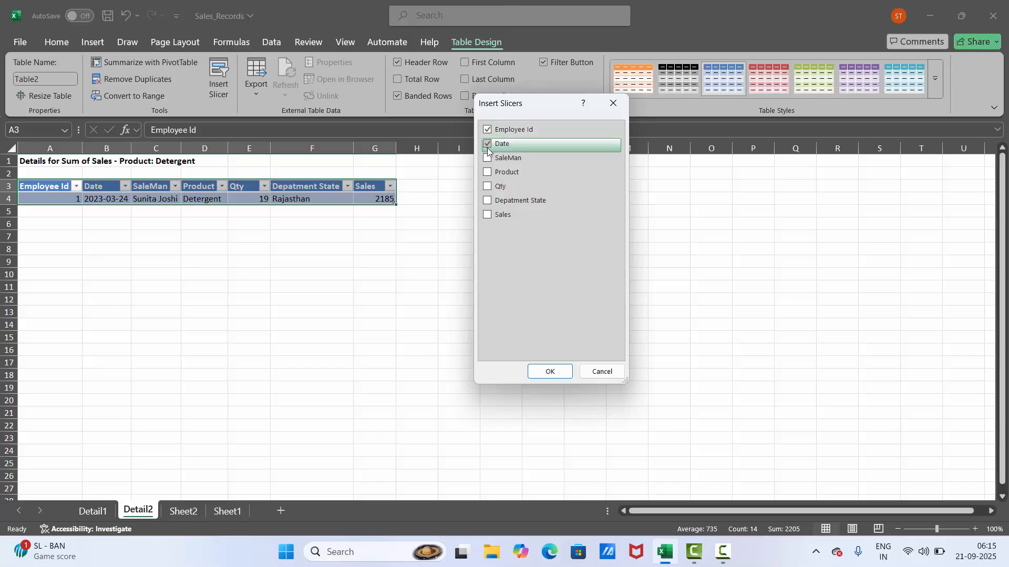
{"action": "left_click", "coordinate": [486, 145]}
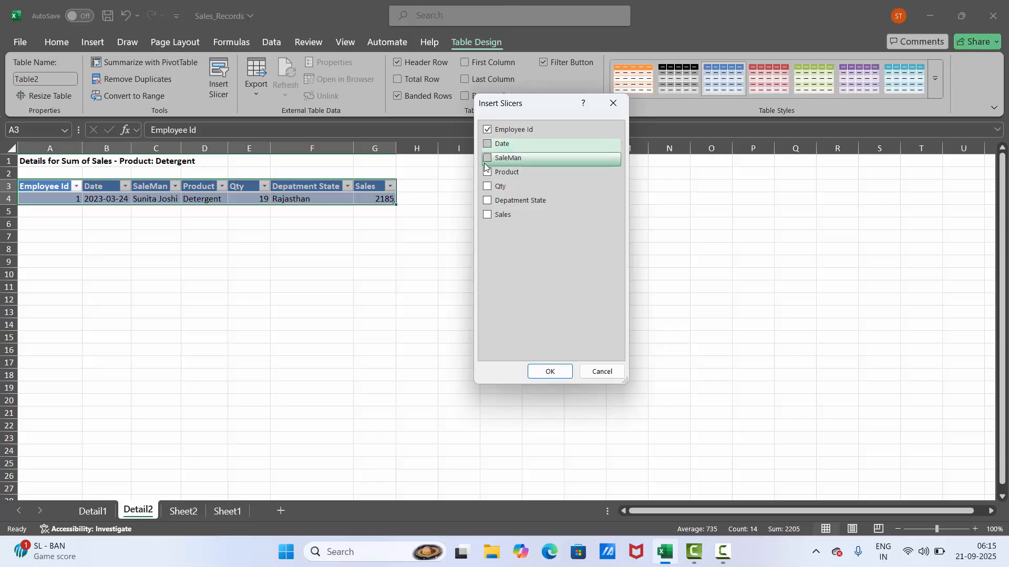
{"action": "left_click", "coordinate": [488, 159]}
{"action": "left_click", "coordinate": [489, 172]}
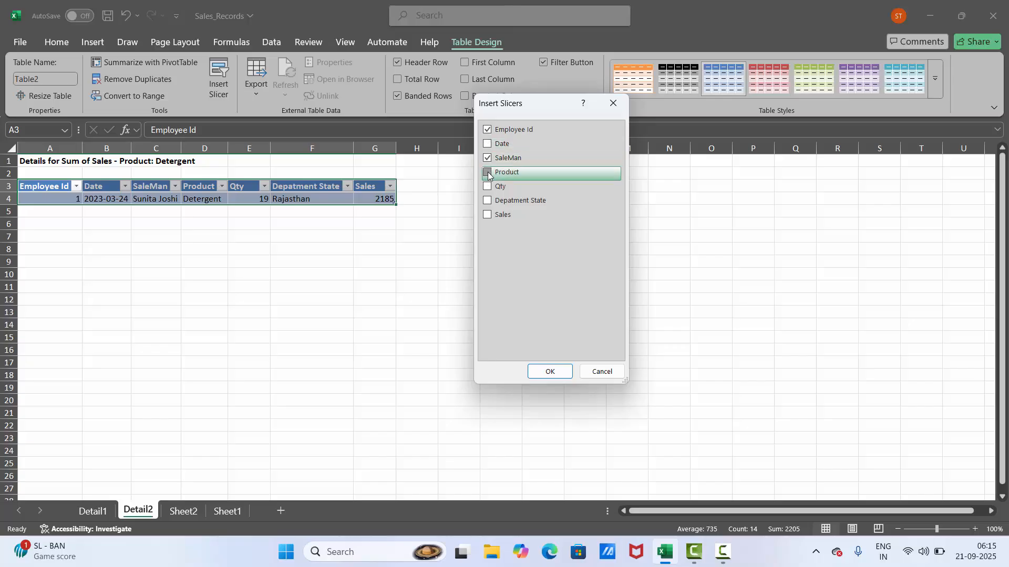
{"action": "left_click", "coordinate": [488, 187]}
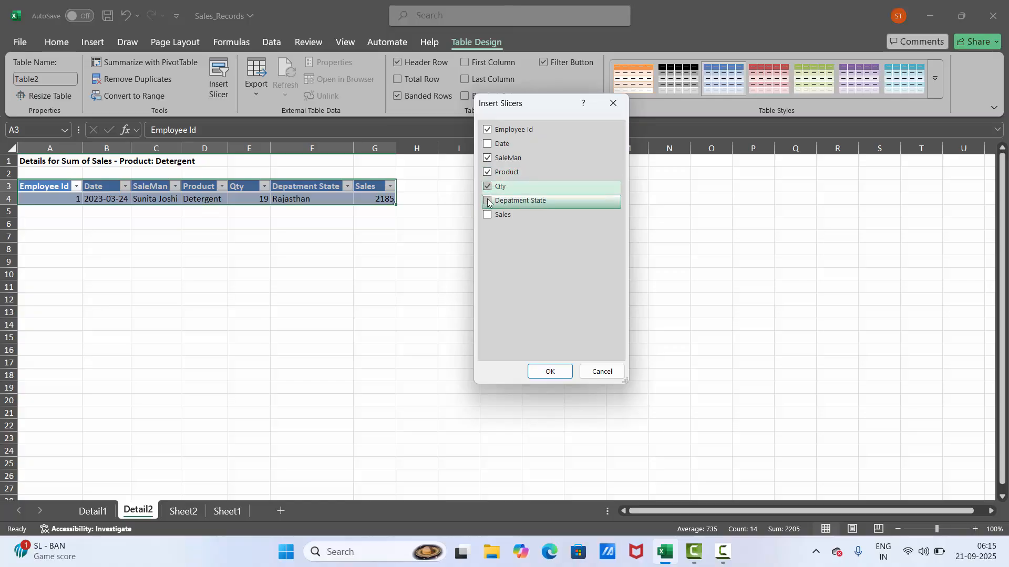
{"action": "left_click", "coordinate": [487, 215]}
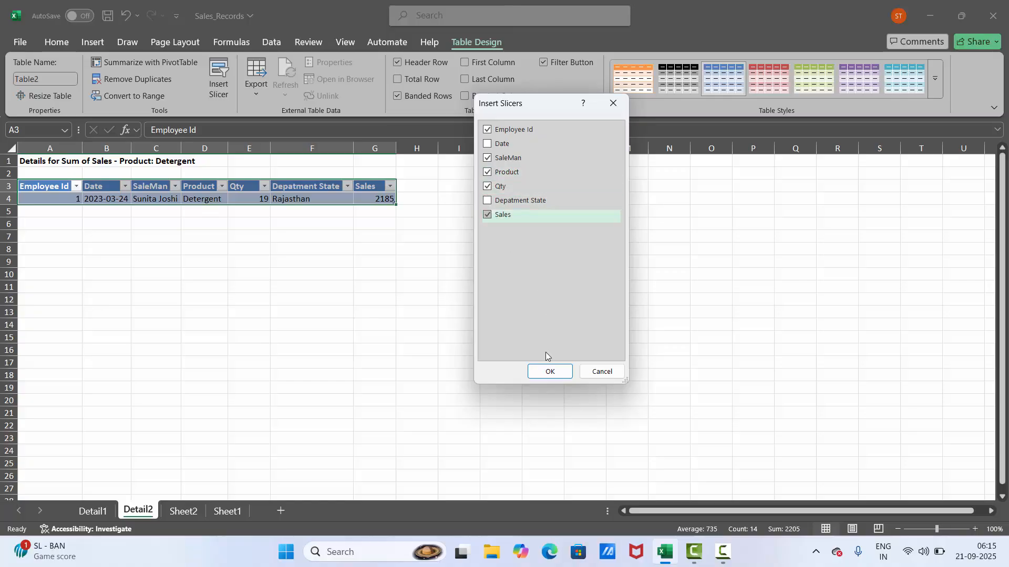
{"action": "left_click", "coordinate": [549, 373]}
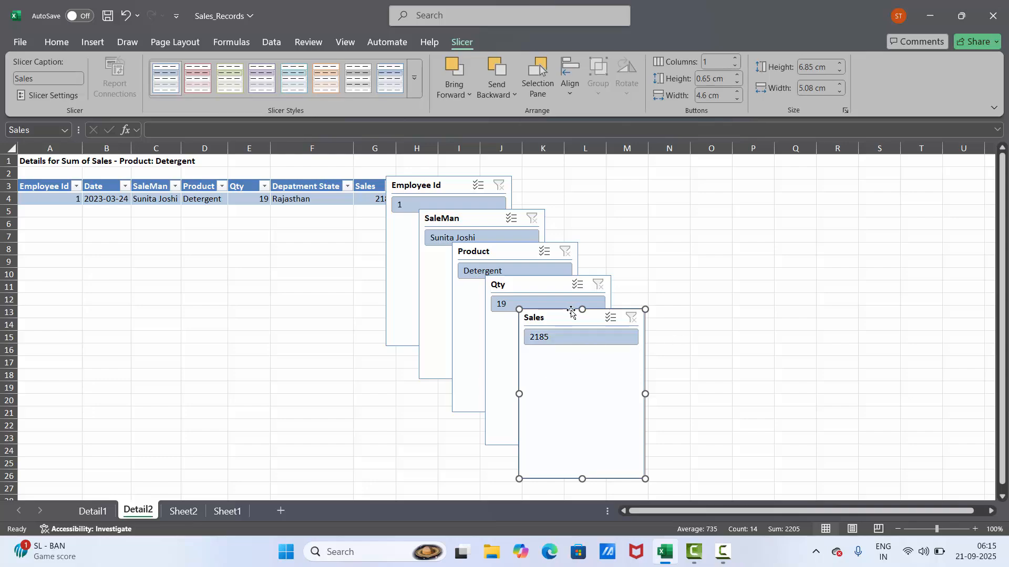
{"action": "left_click_drag", "start_coordinate": [572, 310], "coordinate": [885, 221]}
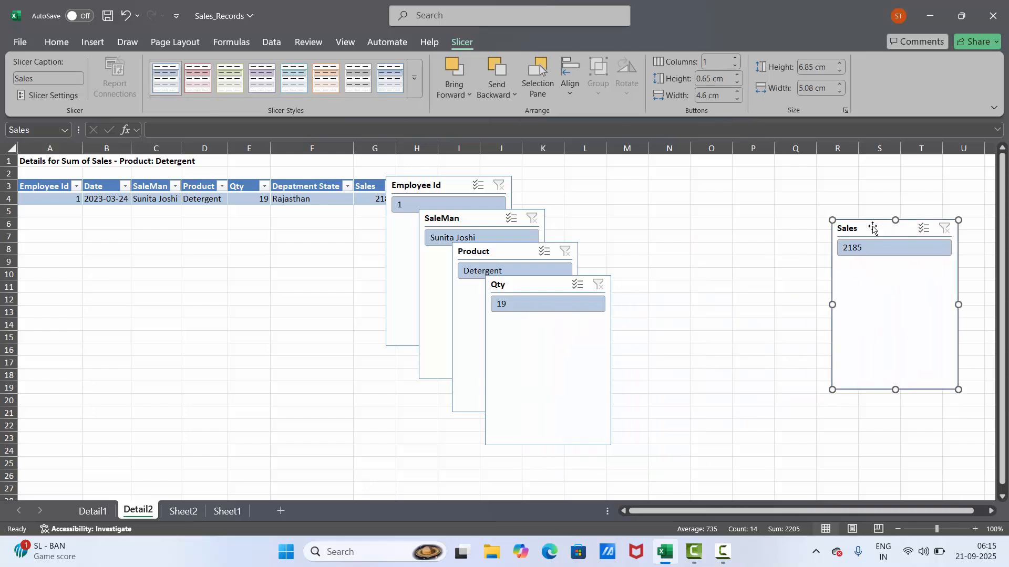
{"action": "left_click_drag", "start_coordinate": [546, 287], "coordinate": [731, 243]}
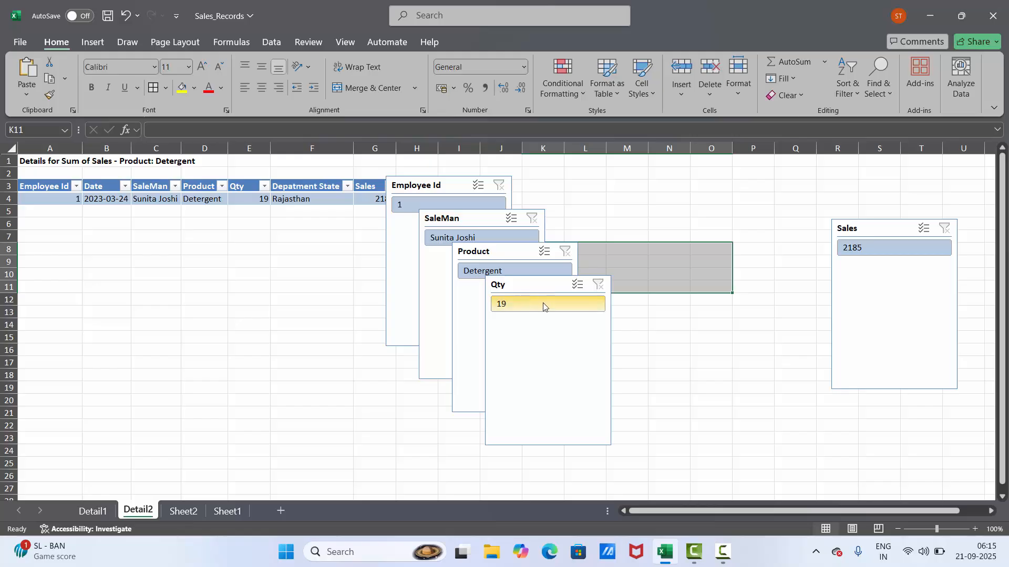
Undo moving and inserting the slicers on the Detergent detail sheet.
{"action": "key", "text": "ctrl+z"}
{"action": "key", "text": "ctrl+z"}
{"action": "key", "text": "ctrl+z"}
{"action": "key", "text": "ctrl+z"}
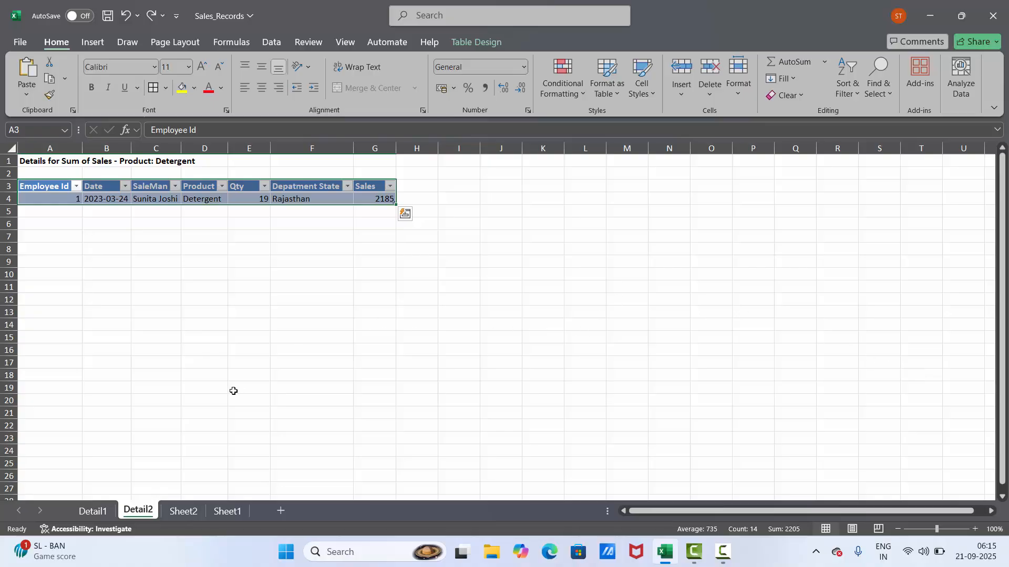
On Sheet2, add Date as a report filter and filter the PivotTable to 2023-01-15.
{"action": "left_click", "coordinate": [92, 509]}
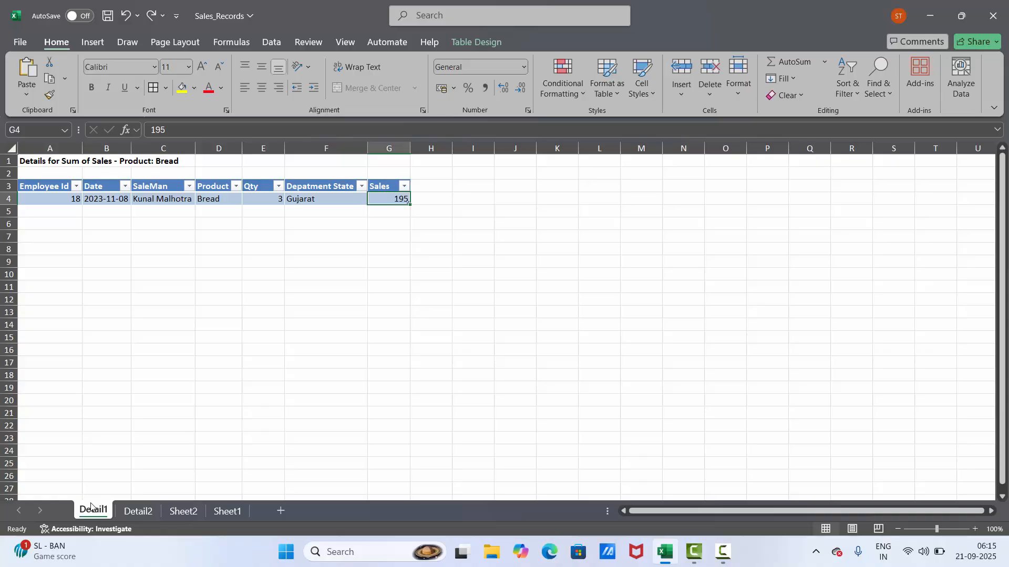
{"action": "left_click", "coordinate": [213, 512]}
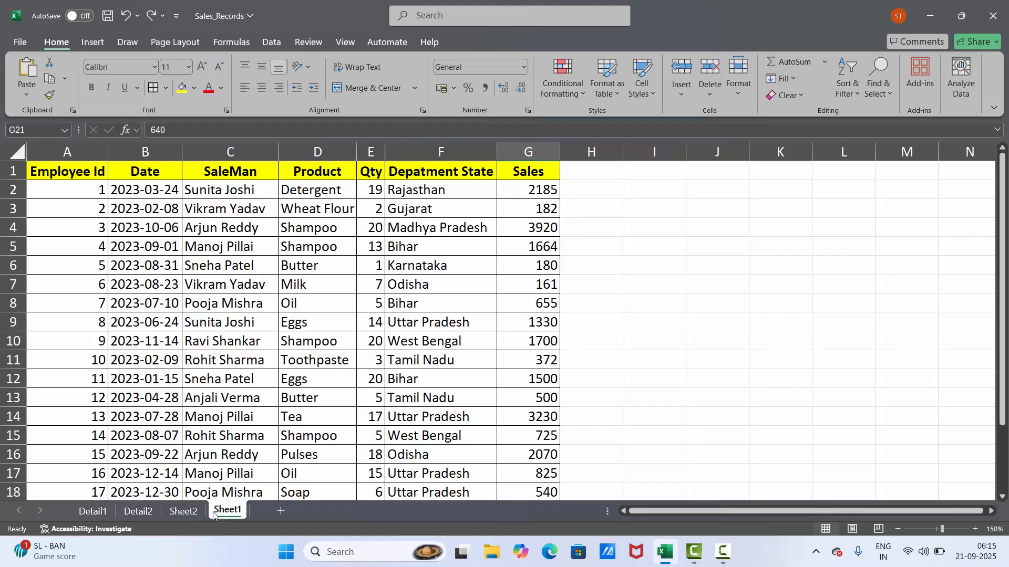
{"action": "left_click", "coordinate": [180, 512]}
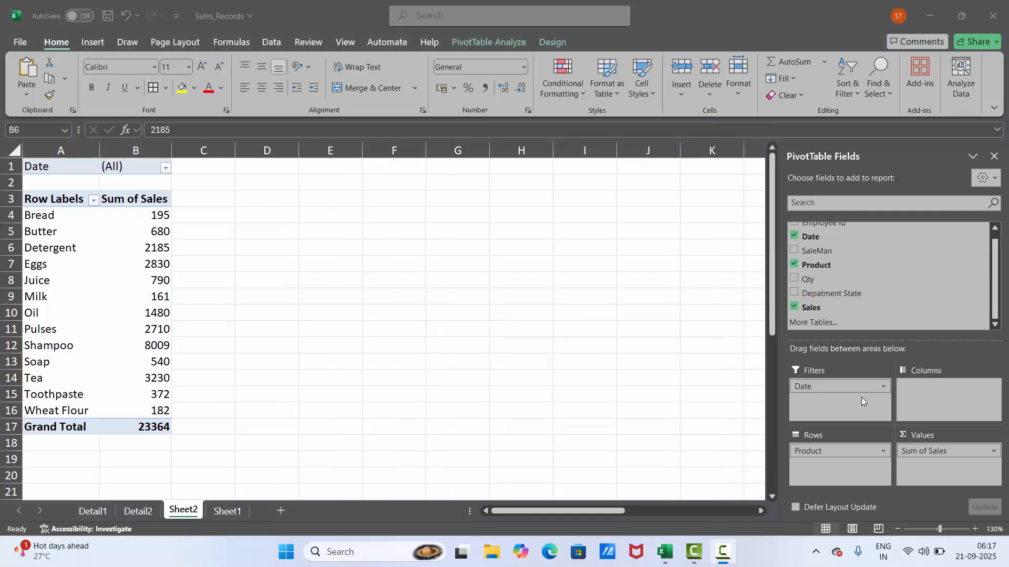
{"action": "left_click", "coordinate": [166, 169]}
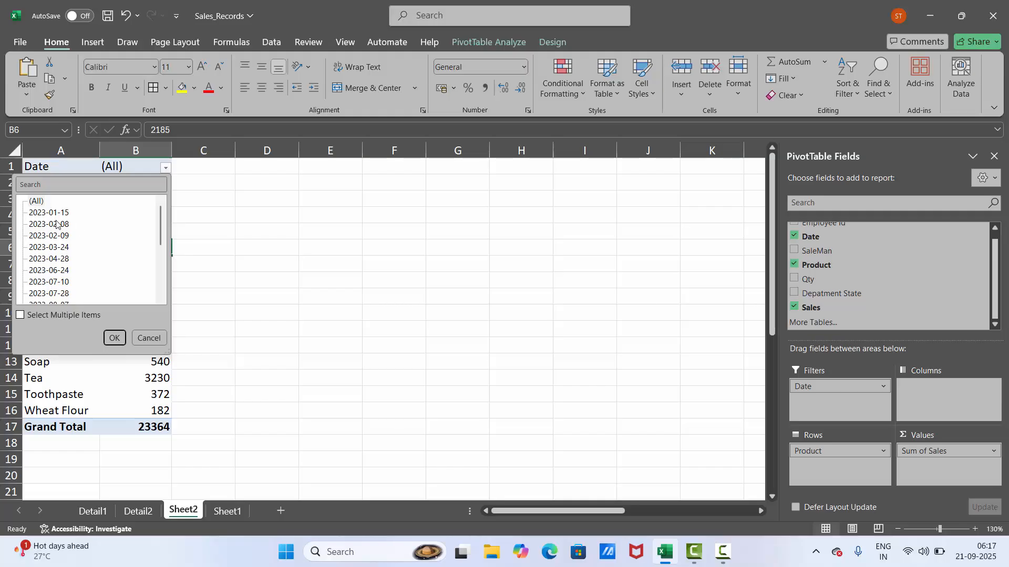
{"action": "left_click", "coordinate": [56, 217]}
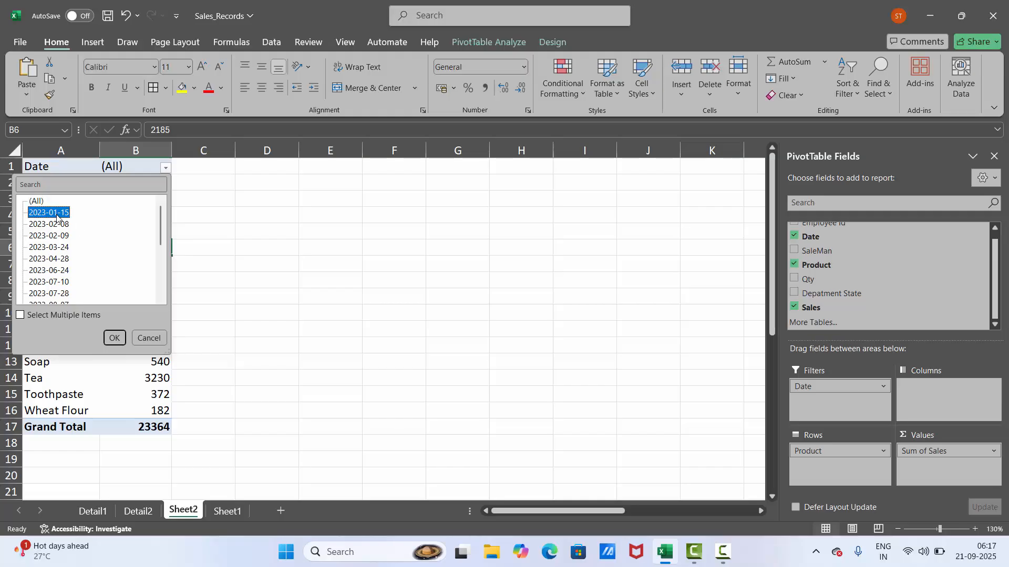
{"action": "left_click", "coordinate": [114, 338]}
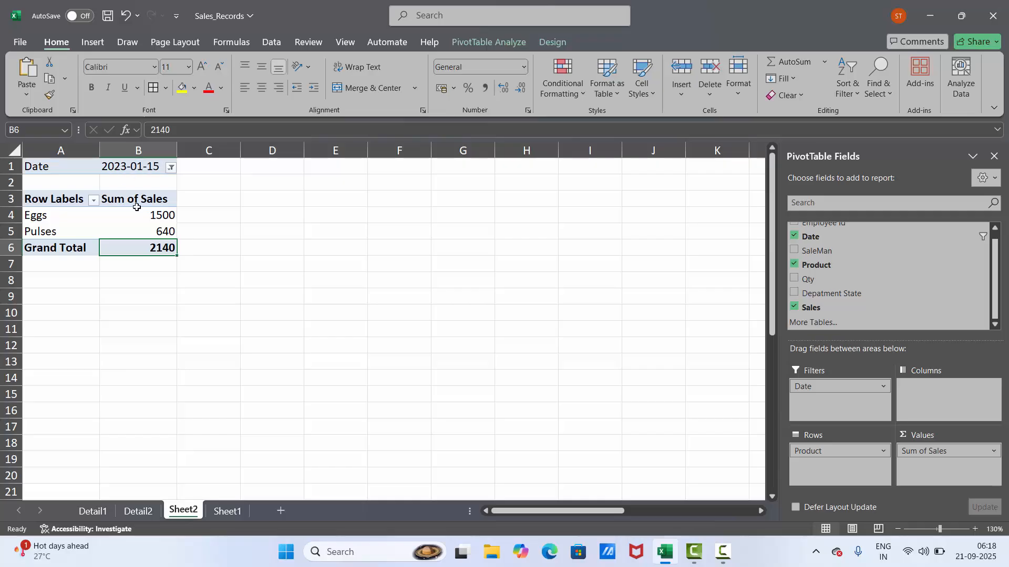
{"action": "mouse_move", "coordinate": [148, 219]}
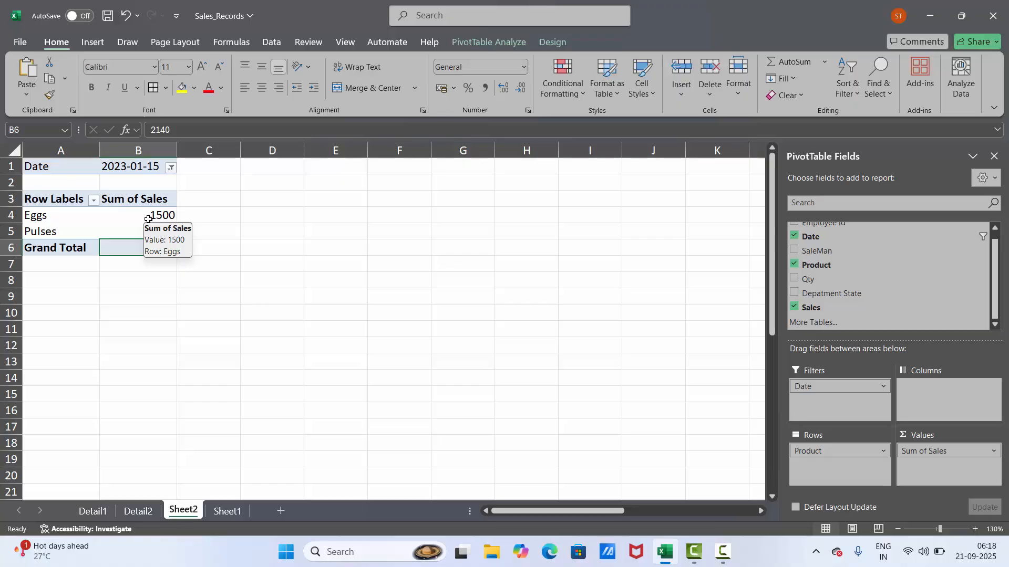
Replace the Date report filter with SaleMan and filter the PivotTable to the second salesman in the list.
{"action": "left_click", "coordinate": [793, 235]}
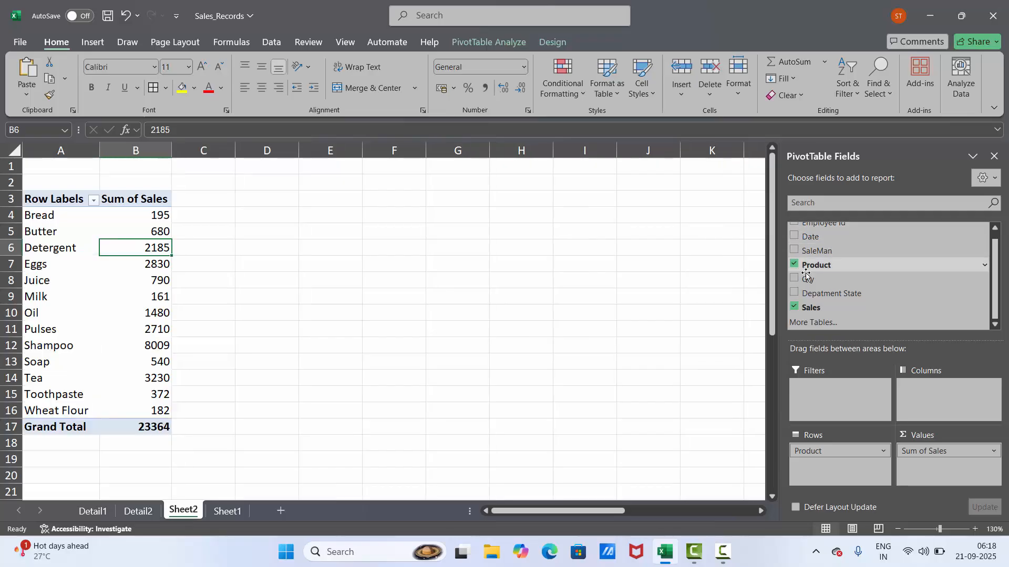
{"action": "left_click_drag", "start_coordinate": [811, 256], "coordinate": [809, 401]}
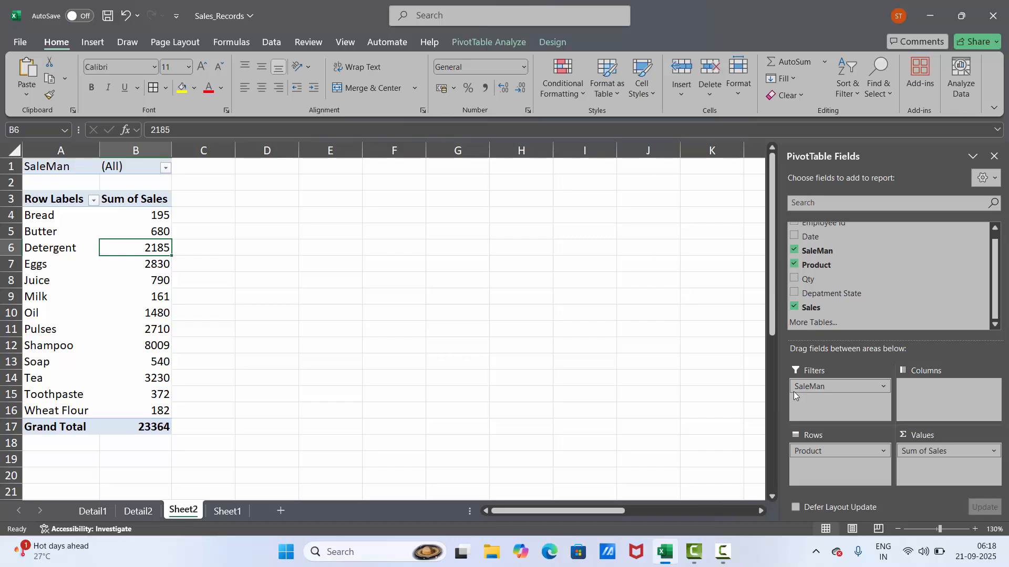
{"action": "left_click", "coordinate": [165, 168]}
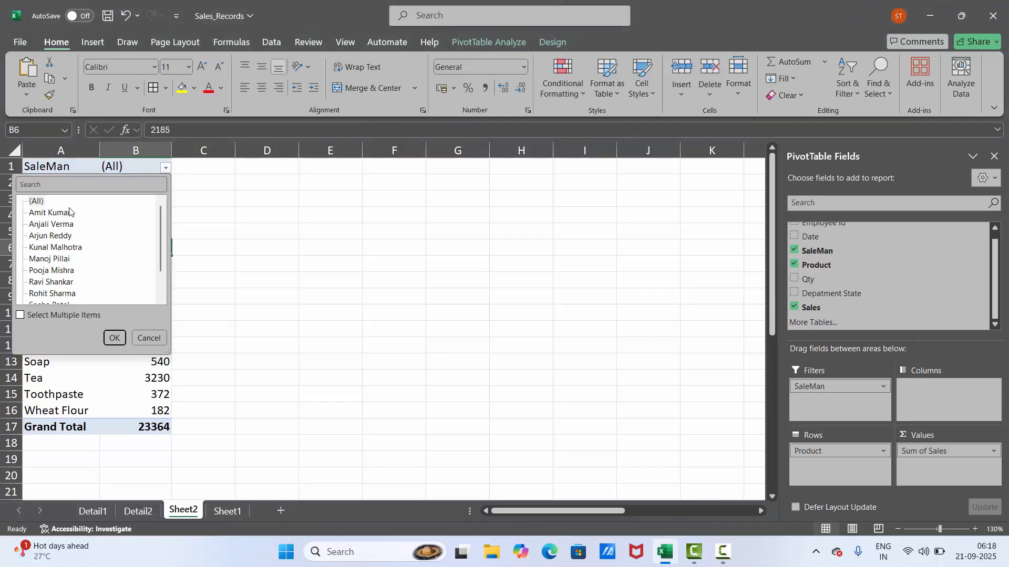
{"action": "left_click", "coordinate": [63, 225]}
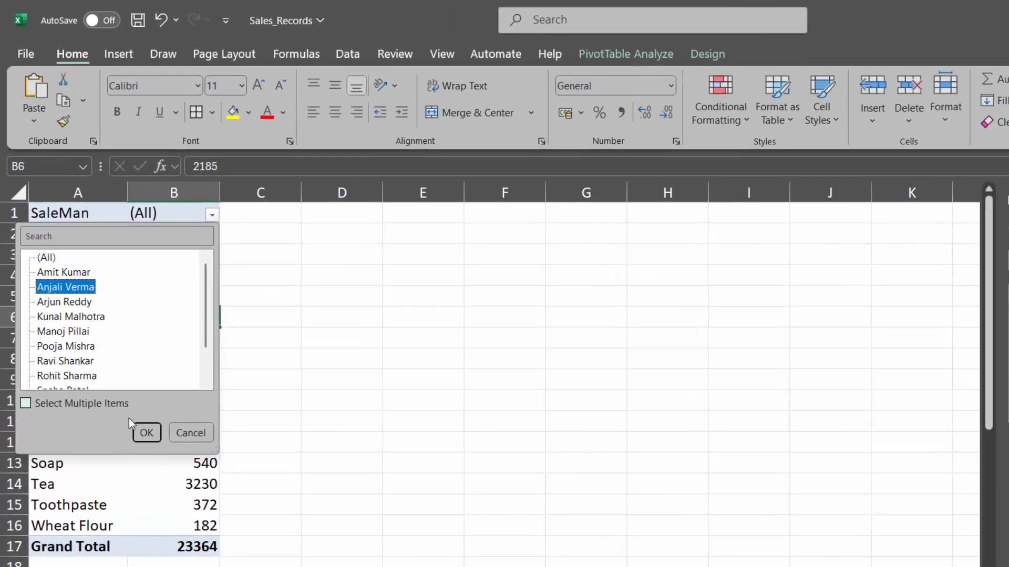
{"action": "left_click", "coordinate": [132, 406]}
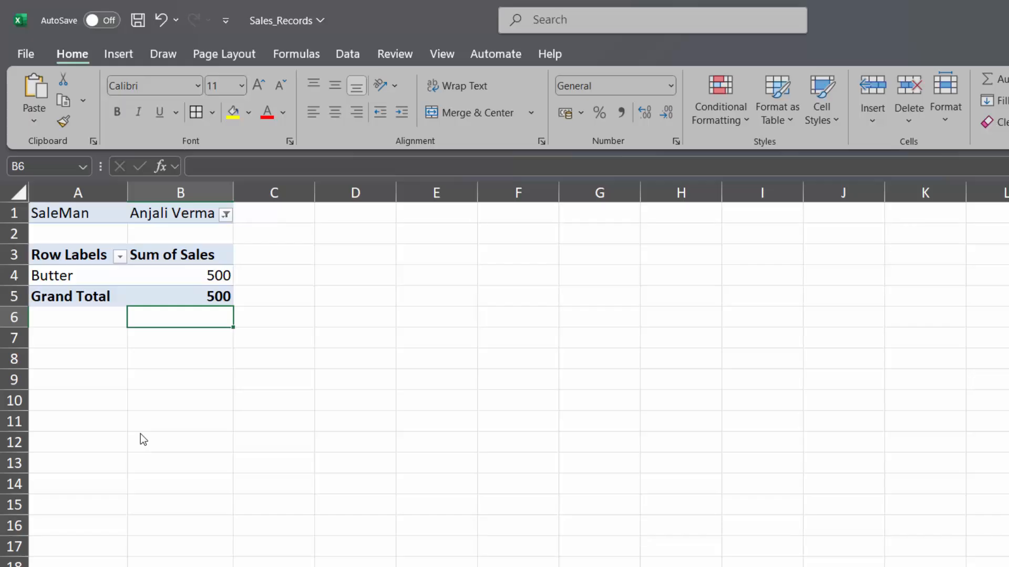